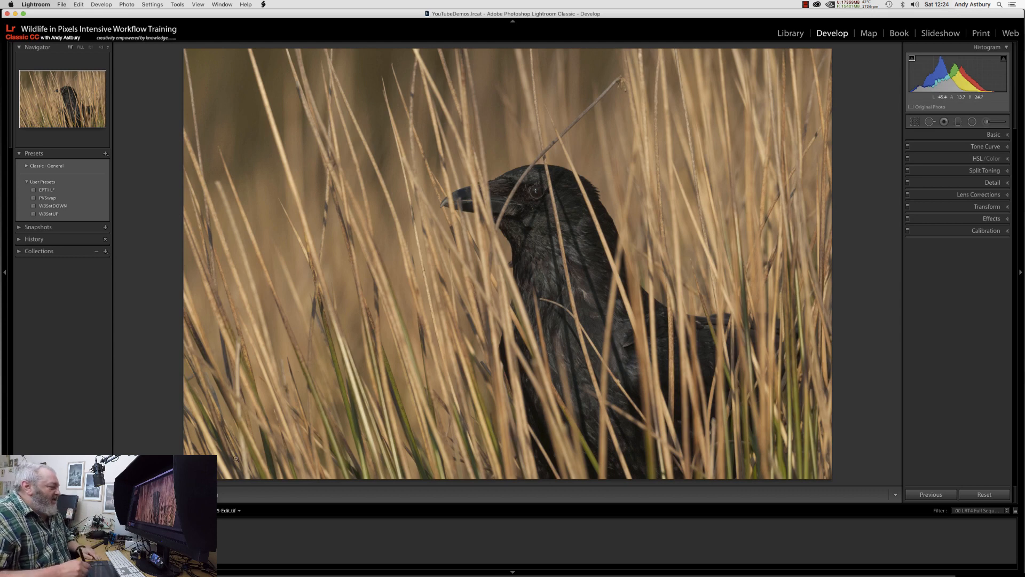
# Step: Select the eagle photo against the blue sky, switch to Photoshop and show its open document at 25%
pyautogui.click(107, 541)
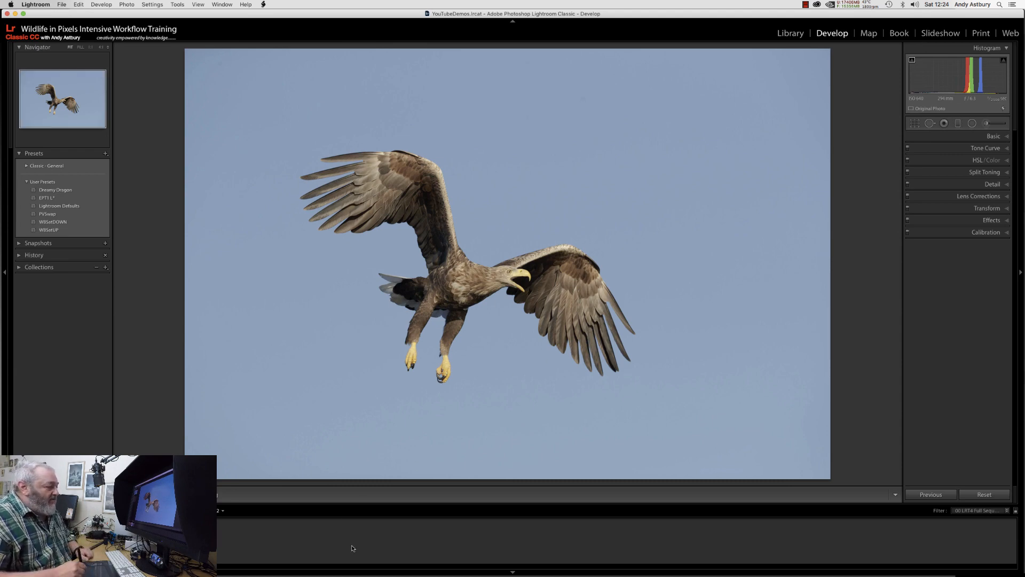
pyautogui.moveTo(353, 565)
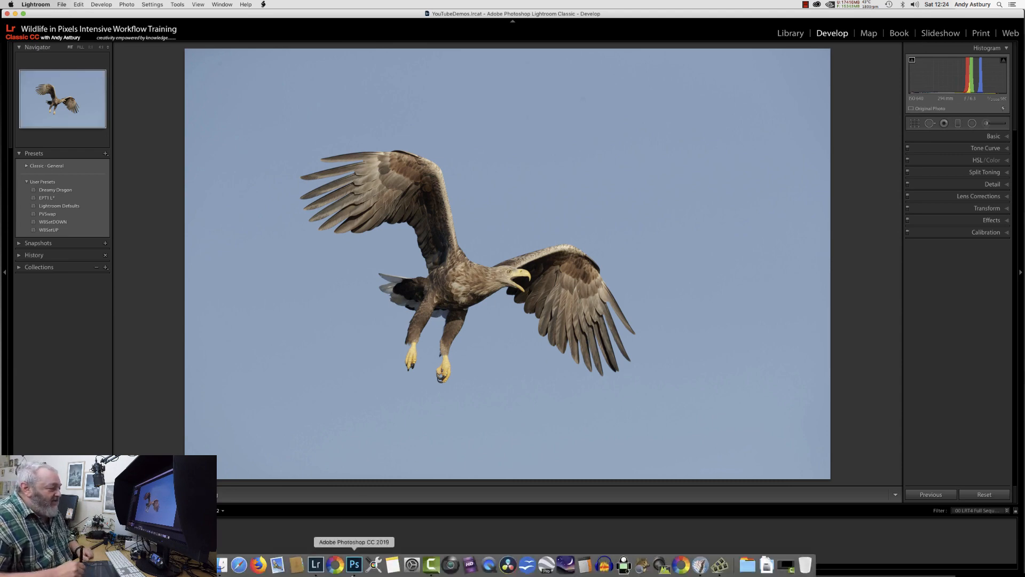
pyautogui.click(354, 567)
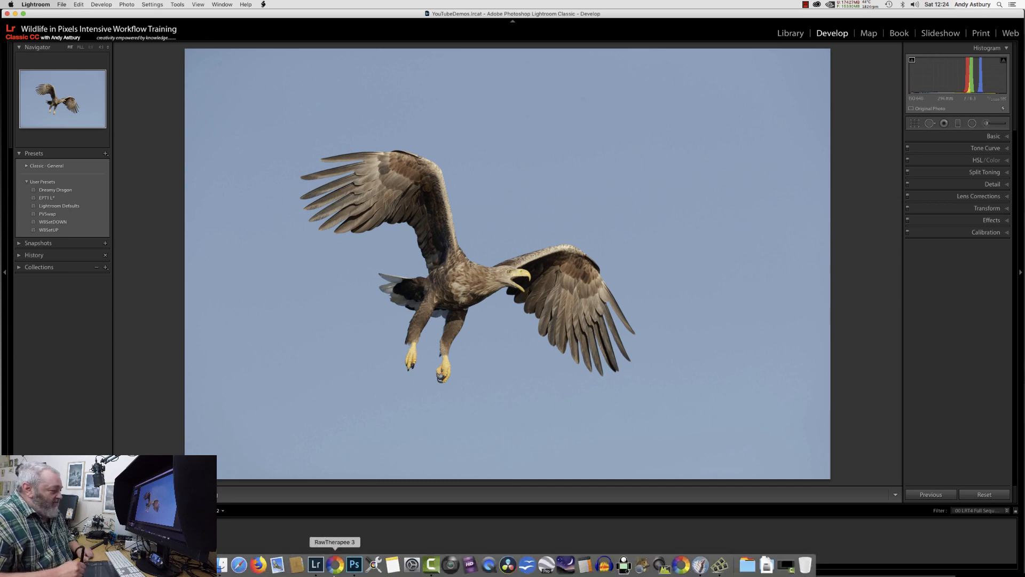
pyautogui.click(354, 565)
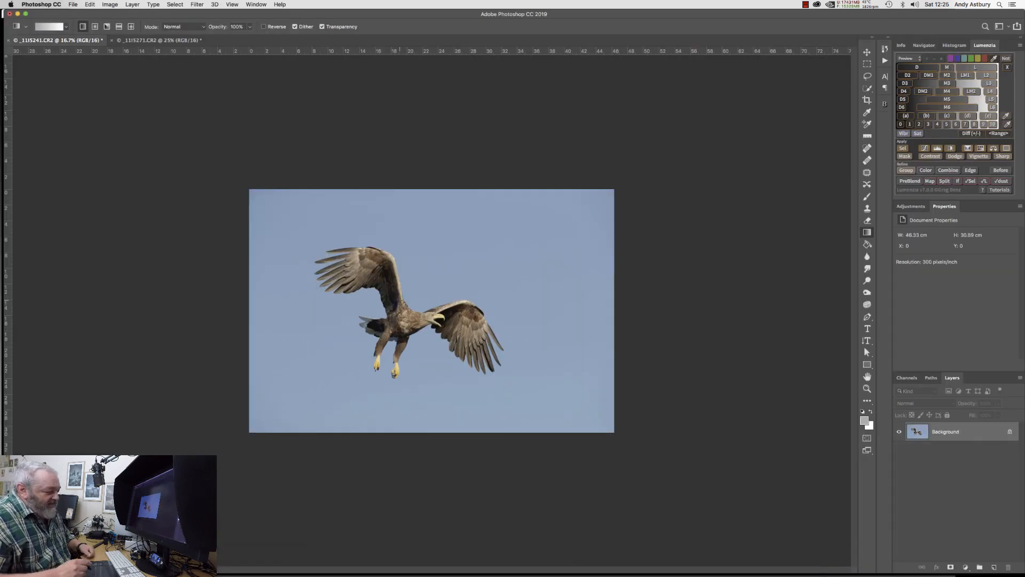
pyautogui.press('super+equal')
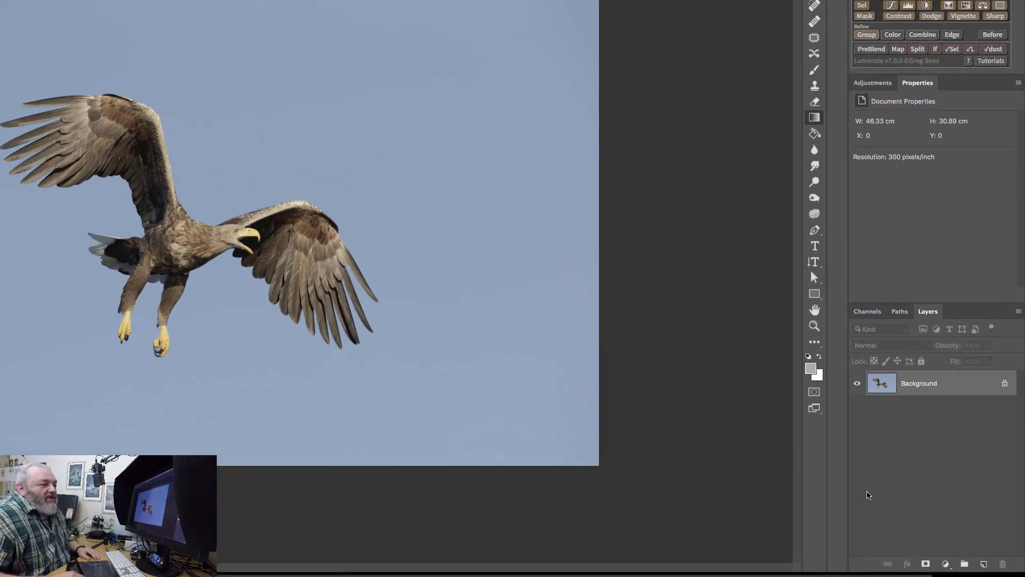
# Step: Add a new empty layer above the Background and set its blend mode to Soft Light
pyautogui.click(982, 564)
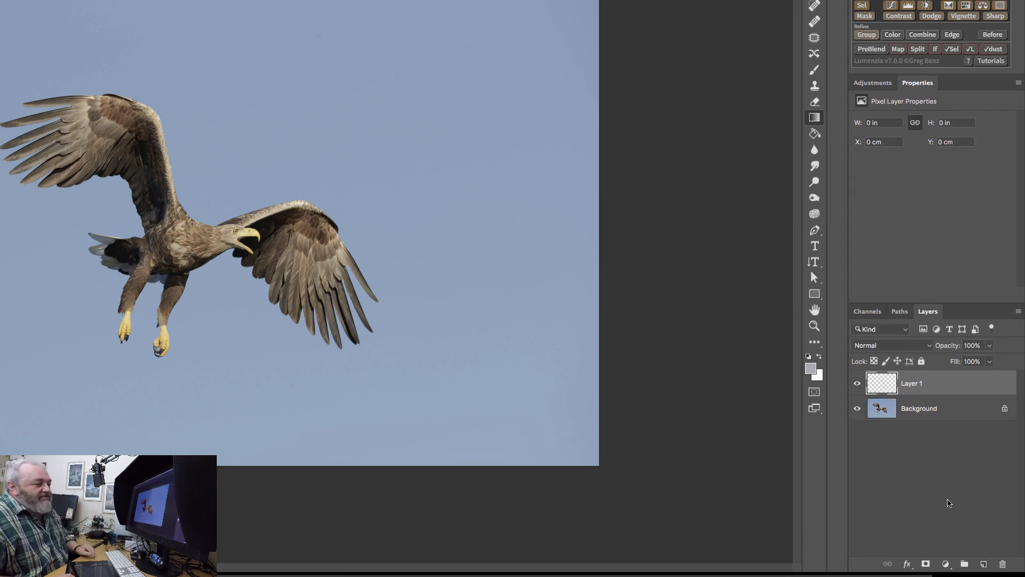
pyautogui.click(864, 345)
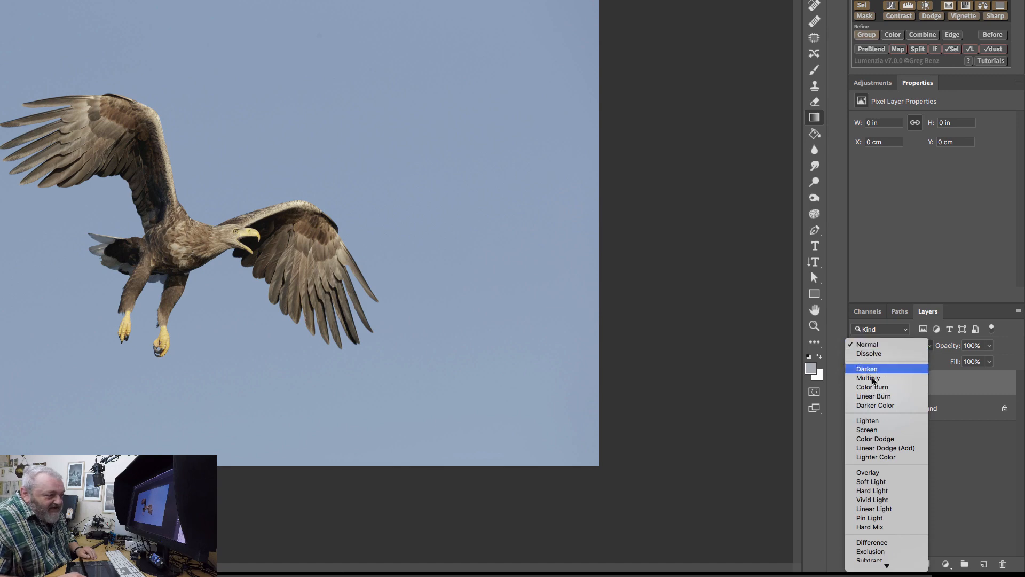
pyautogui.click(865, 484)
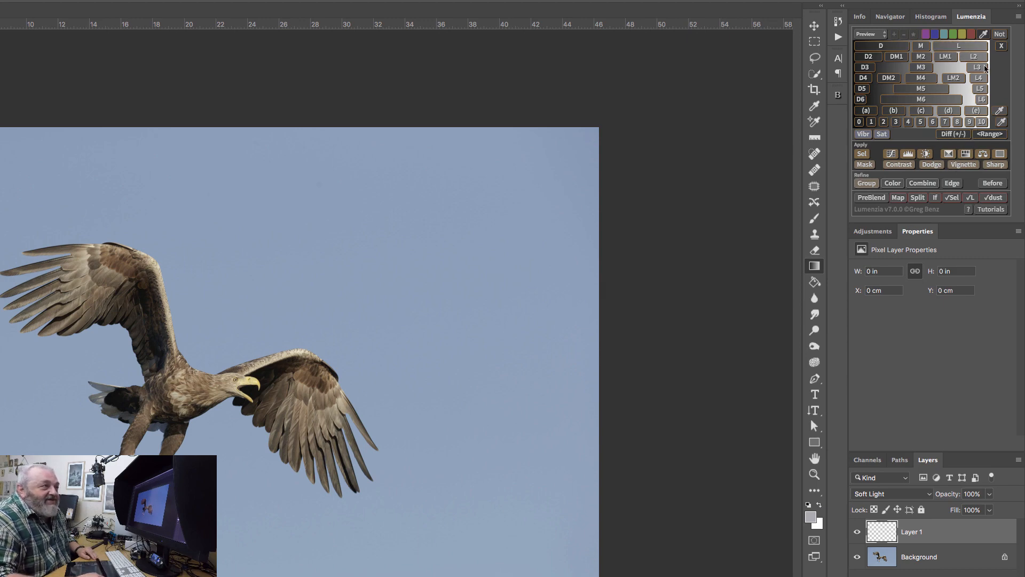
# Step: Preview Lumenzia's blue L luminosity mask and set its Levels [GLOBAL] adjustment to a black point of 8 and a midtone of 0.96
pyautogui.click(935, 35)
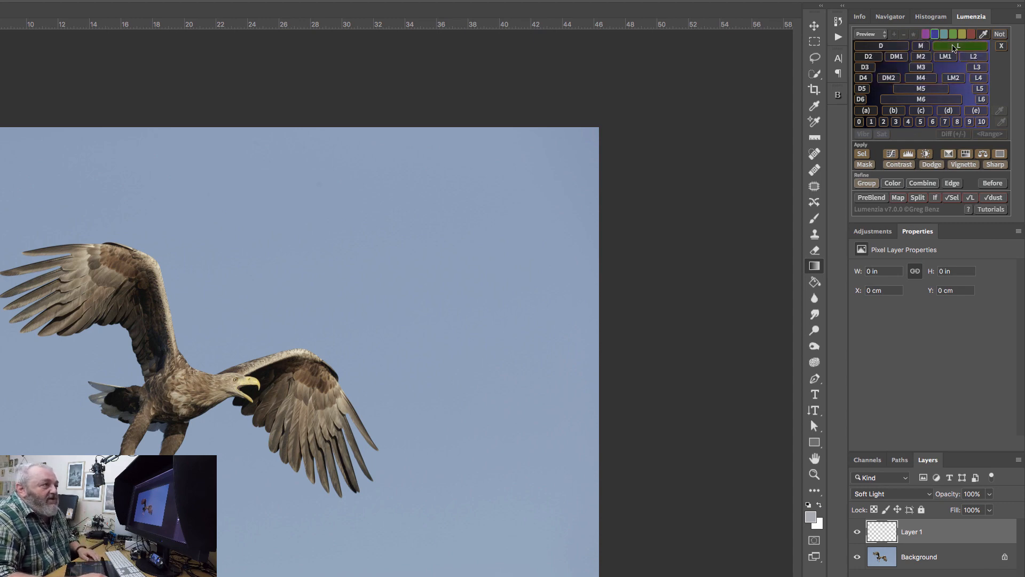
pyautogui.click(954, 47)
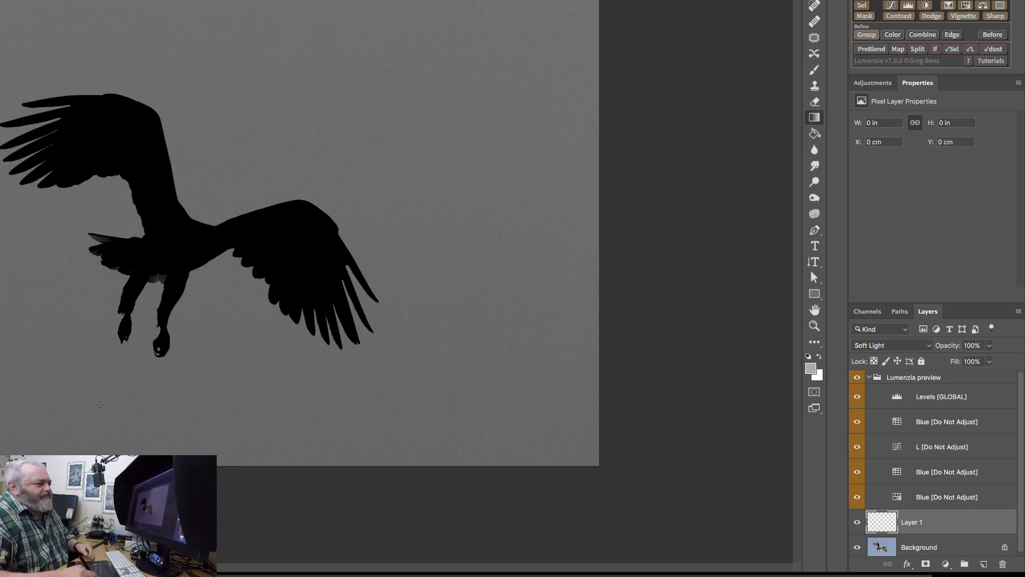
pyautogui.click(923, 397)
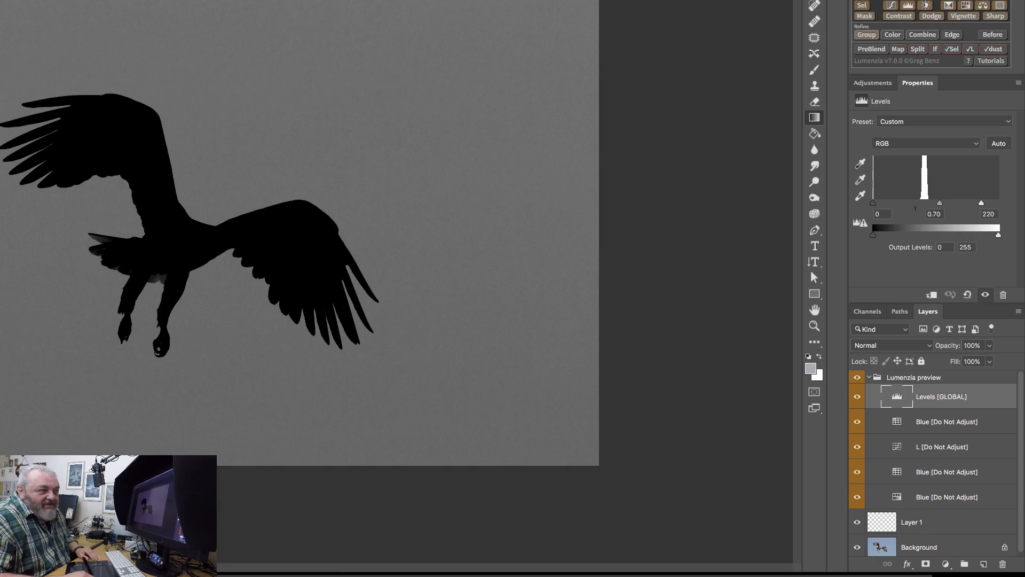
pyautogui.moveTo(940, 204); pyautogui.dragTo(928, 206)
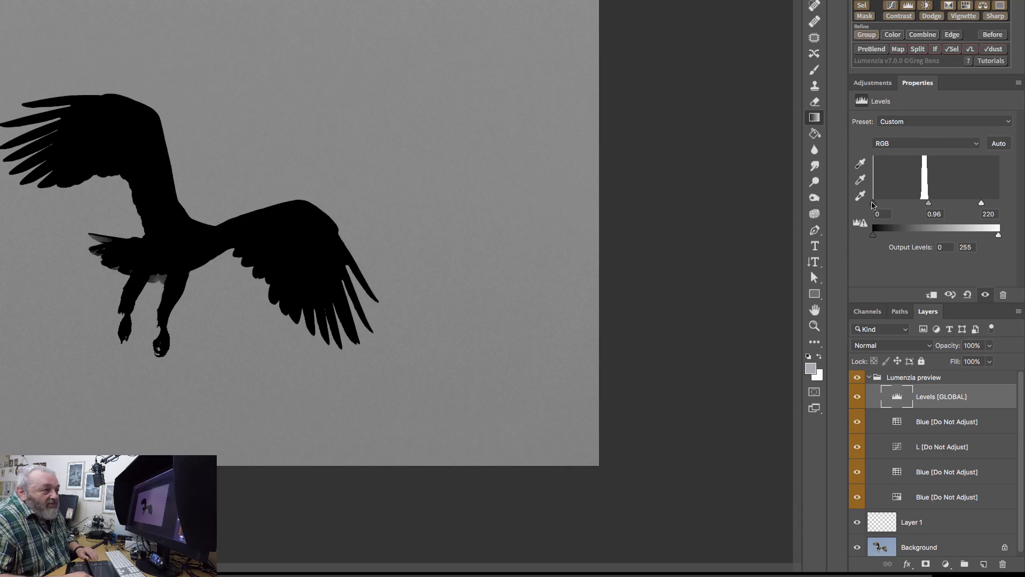
pyautogui.moveTo(873, 204); pyautogui.dragTo(877, 207)
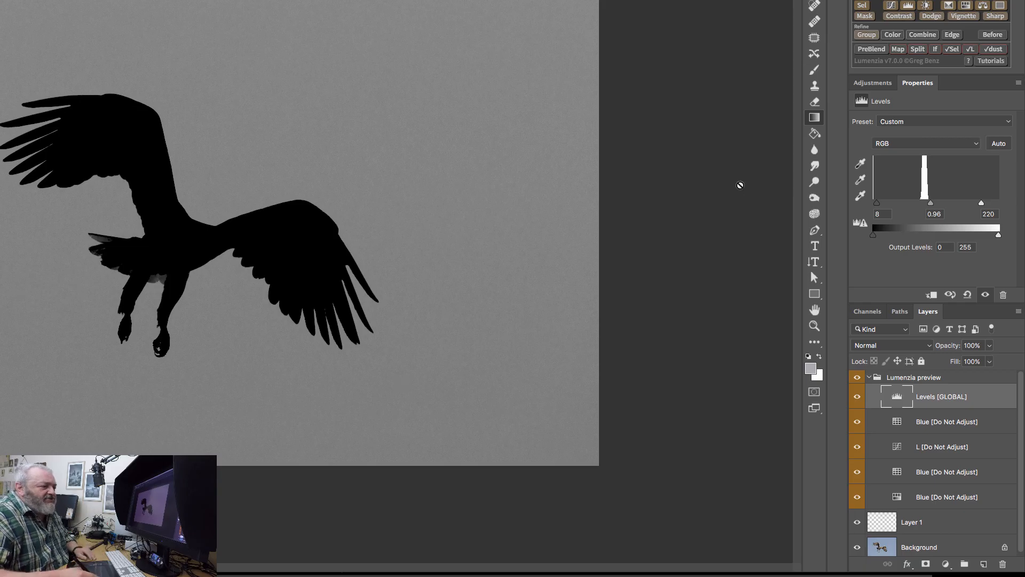
# Step: Apply the previewed blue L mask to Layer 1 as a layer mask
pyautogui.click(865, 16)
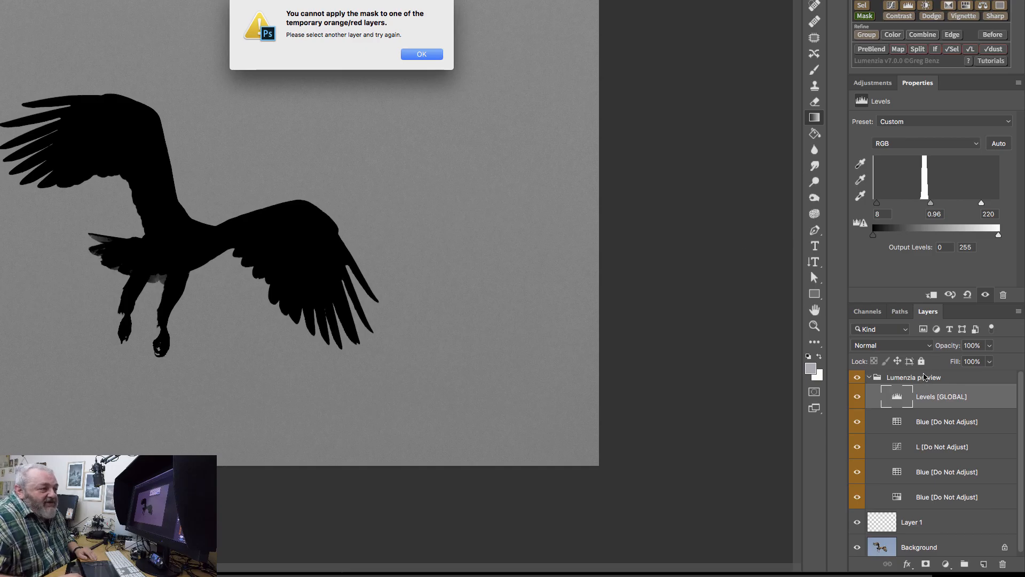
pyautogui.click(424, 56)
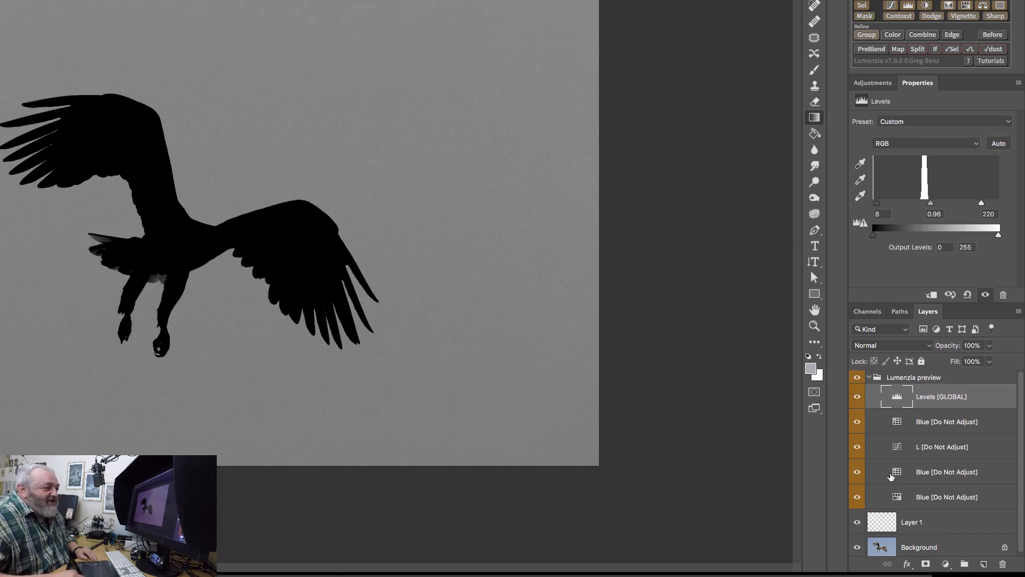
pyautogui.moveTo(899, 378); pyautogui.dragTo(897, 390)
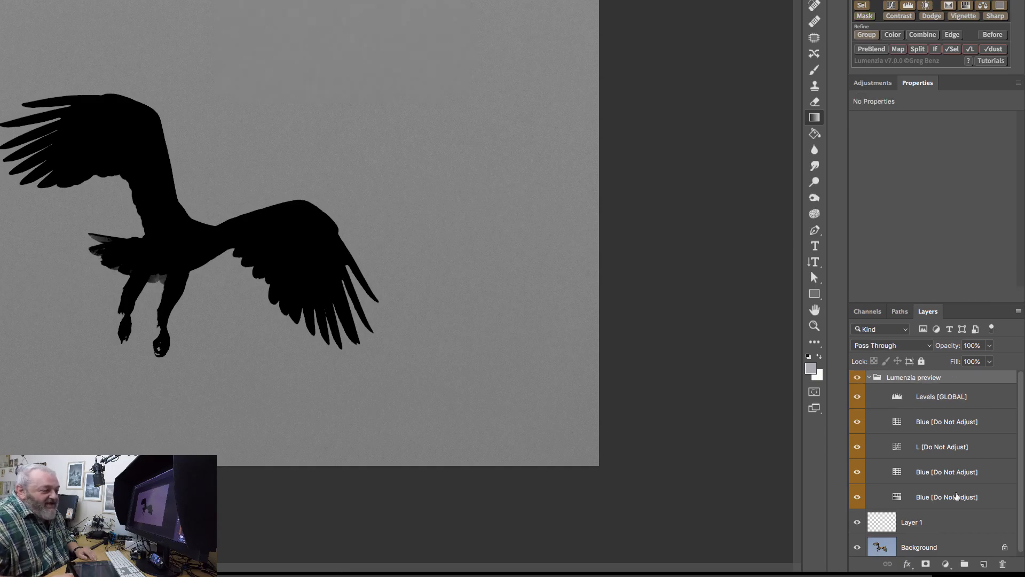
pyautogui.click(908, 524)
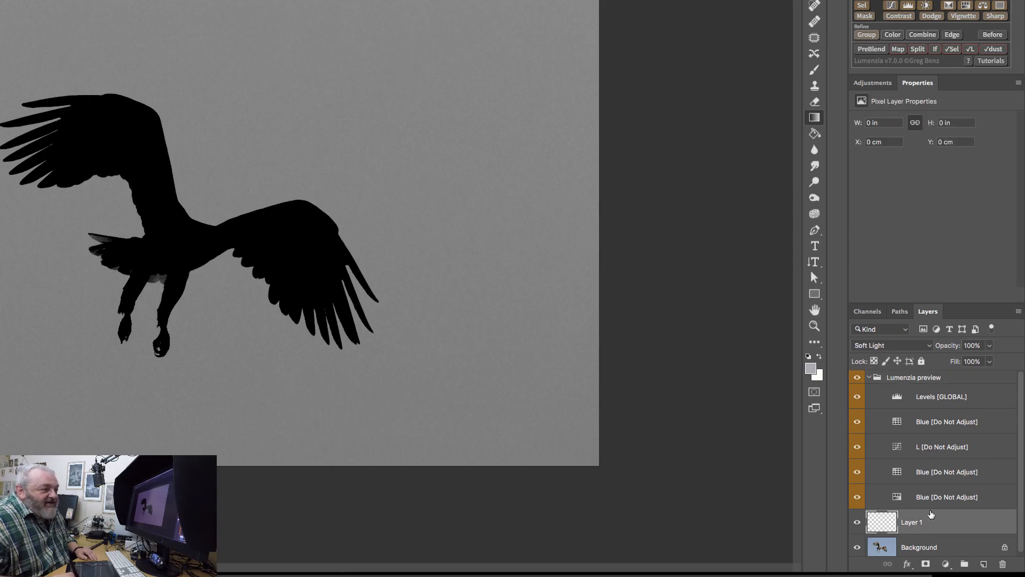
pyautogui.click(861, 16)
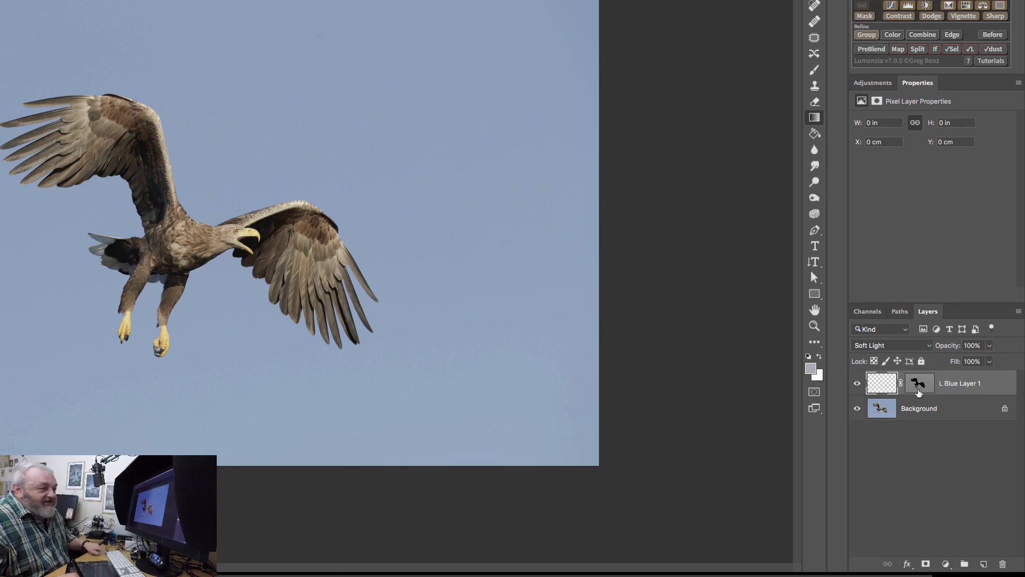
# Step: Inspect the L Blue Layer 1 mask on its own, then return to the image with the layer's pixels targeted
pyautogui.keyDown('alt'); pyautogui.click(916, 390); pyautogui.keyUp('alt')
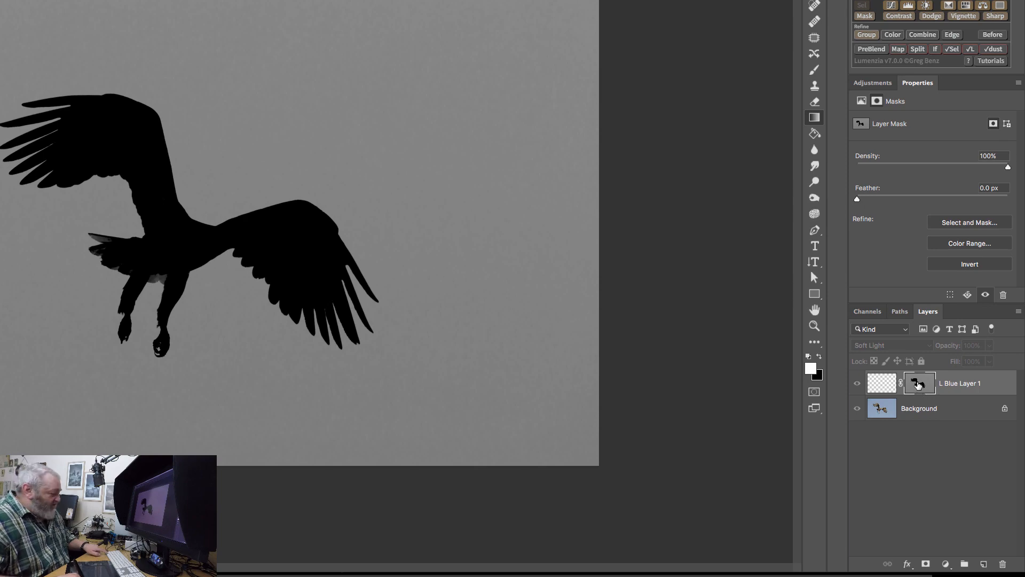
pyautogui.keyDown('alt'); pyautogui.click(918, 387); pyautogui.keyUp('alt')
pyautogui.click(879, 383)
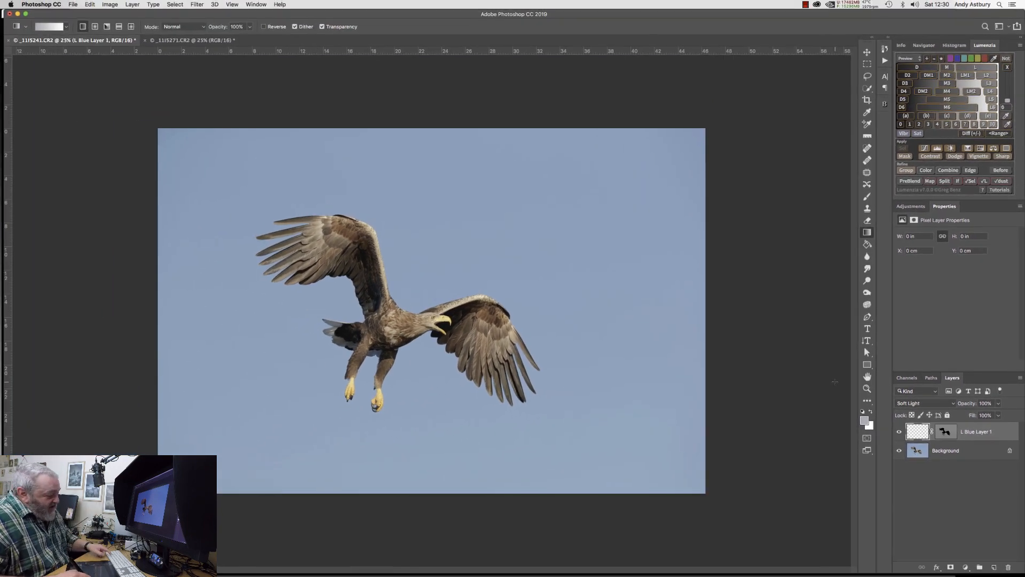
# Step: With the Brush tool, sample the sky as the foreground colour, then darken and saturate it to 334062
pyautogui.press('b')
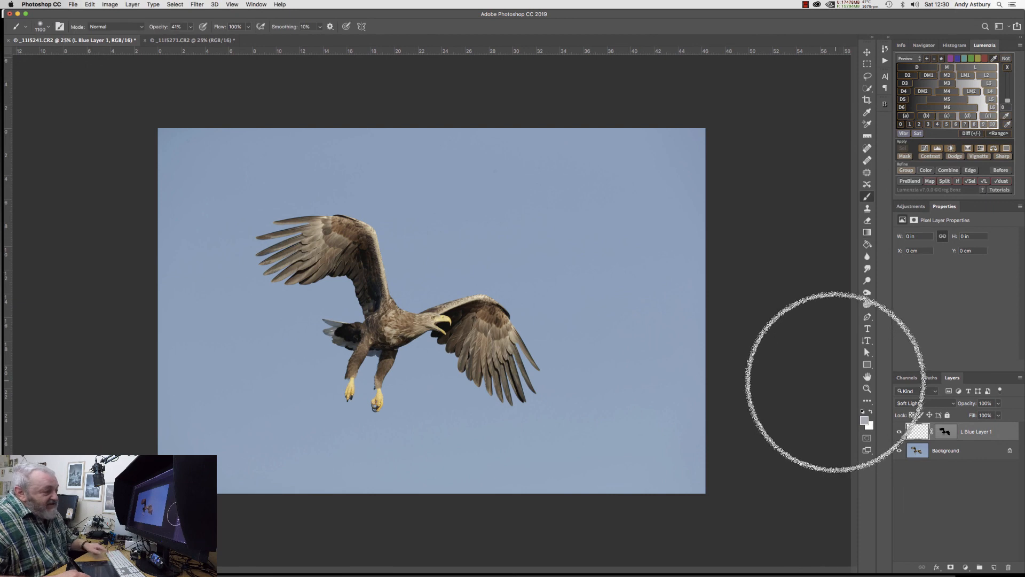
pyautogui.click(864, 421)
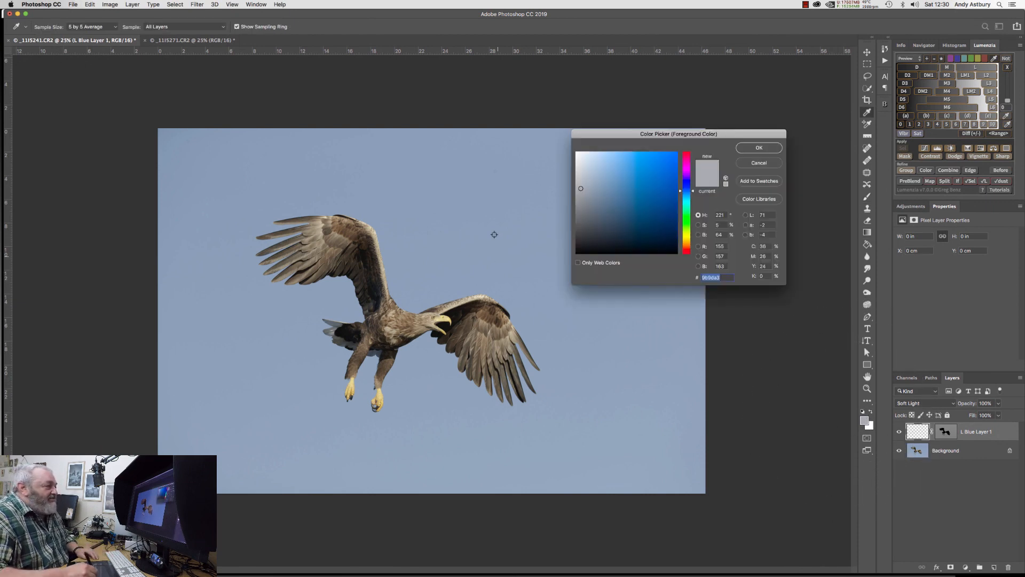
pyautogui.click(598, 367)
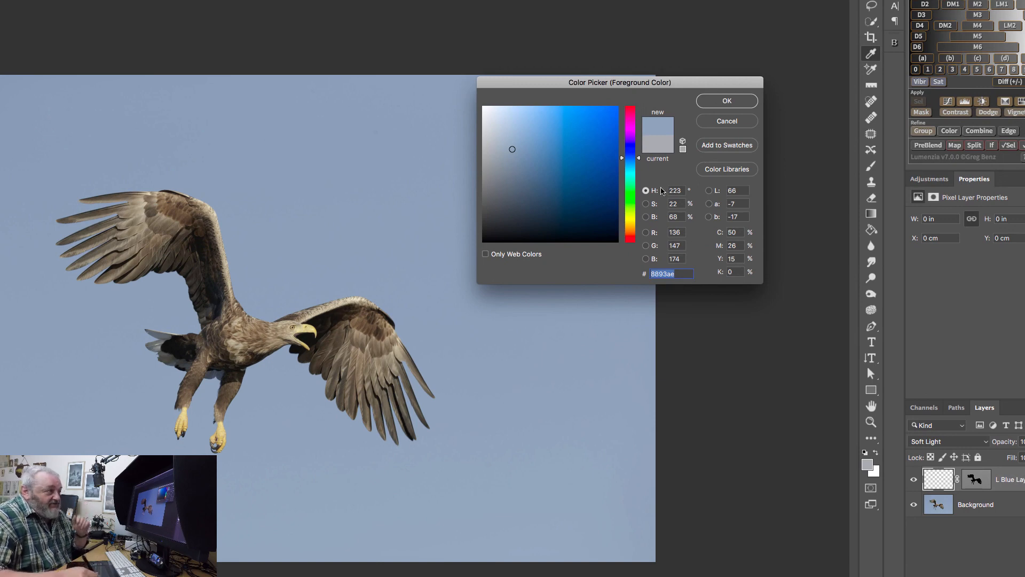
pyautogui.moveTo(513, 150); pyautogui.dragTo(512, 186)
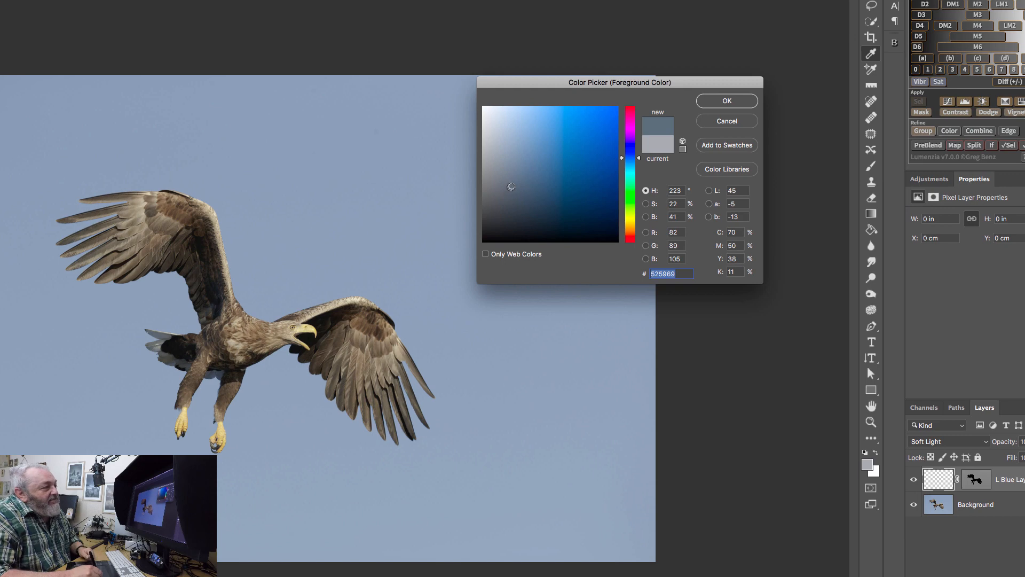
pyautogui.moveTo(511, 186); pyautogui.dragTo(543, 186)
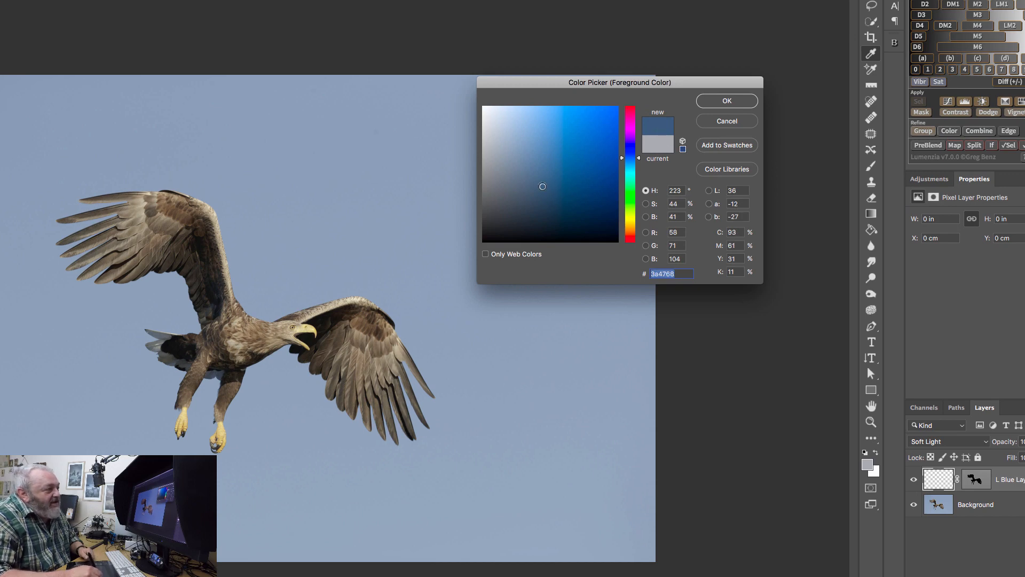
pyautogui.moveTo(544, 186); pyautogui.dragTo(548, 189)
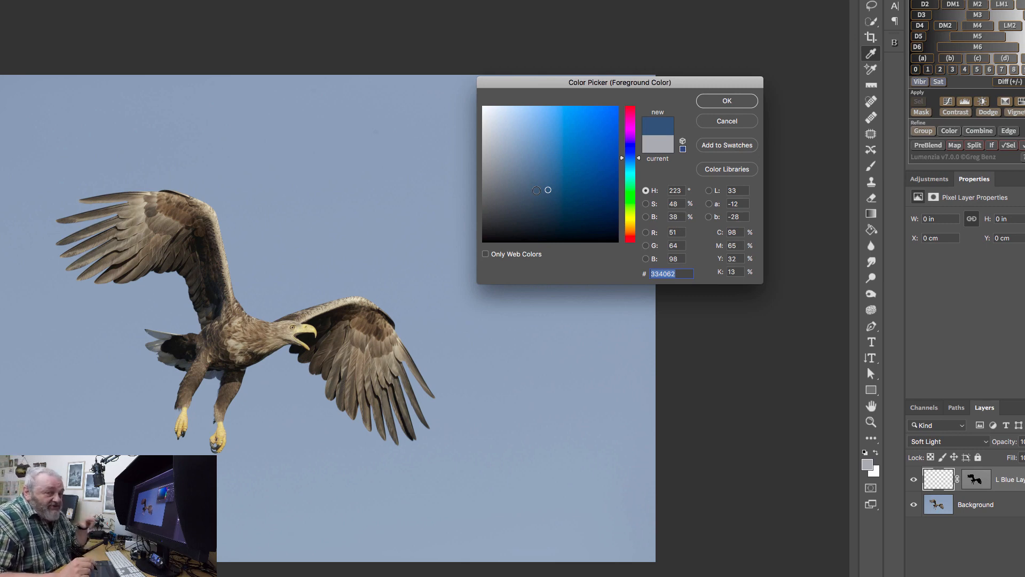
# Step: Compare the Color Picker's Lab lightness and red component views, return to the hue view and accept the foreground colour
pyautogui.click(708, 190)
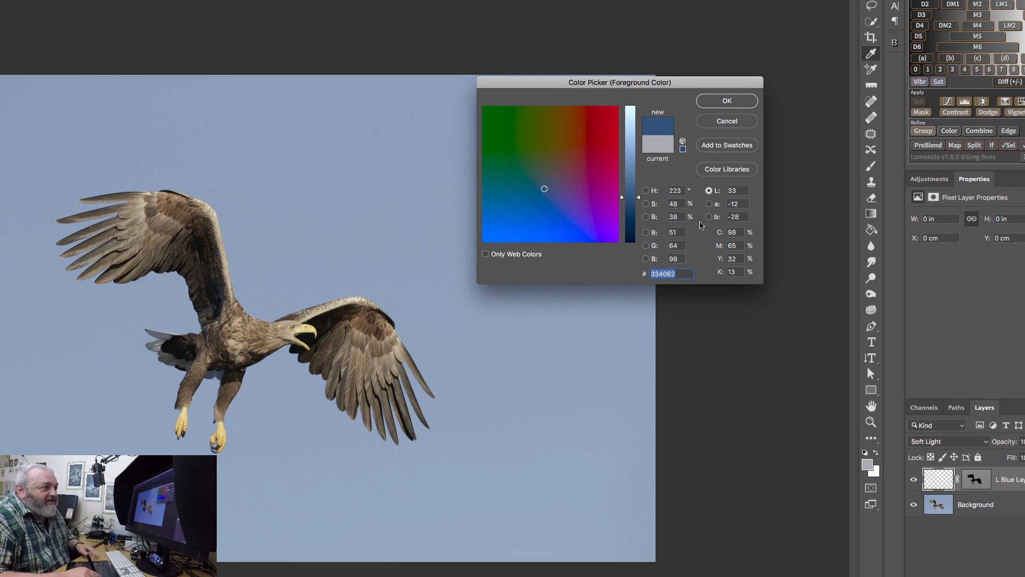
pyautogui.click(646, 191)
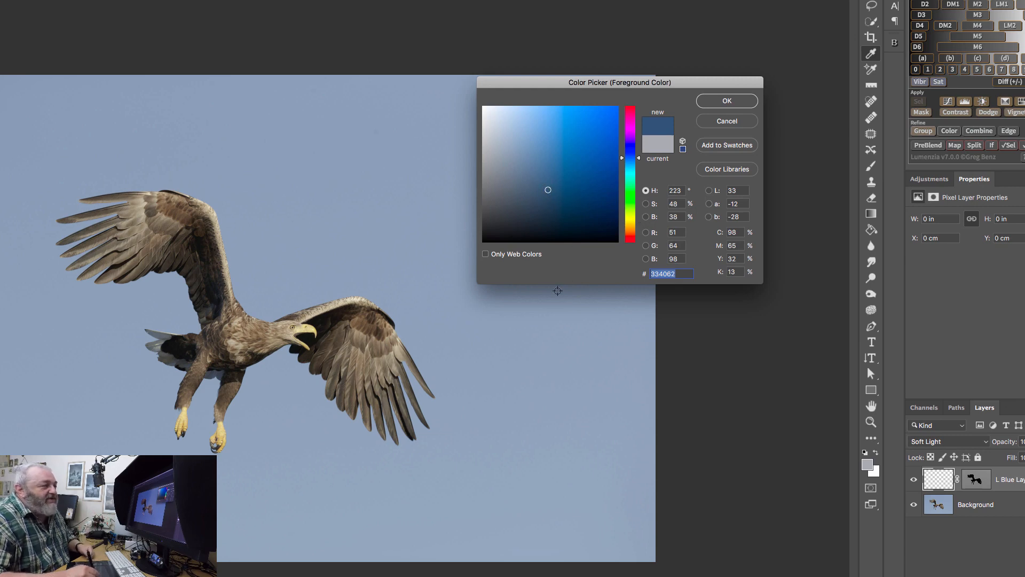
pyautogui.click(645, 233)
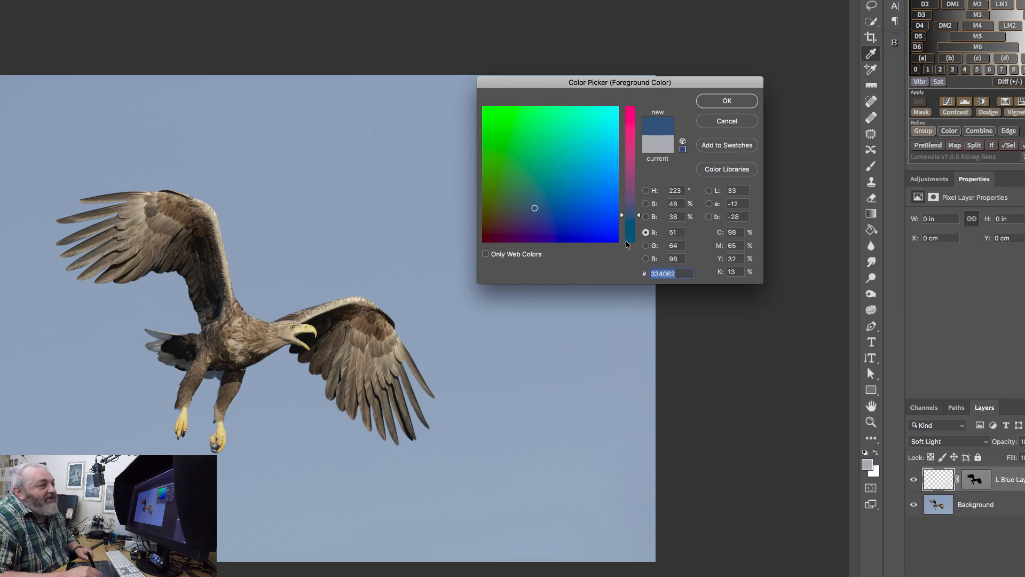
pyautogui.click(646, 191)
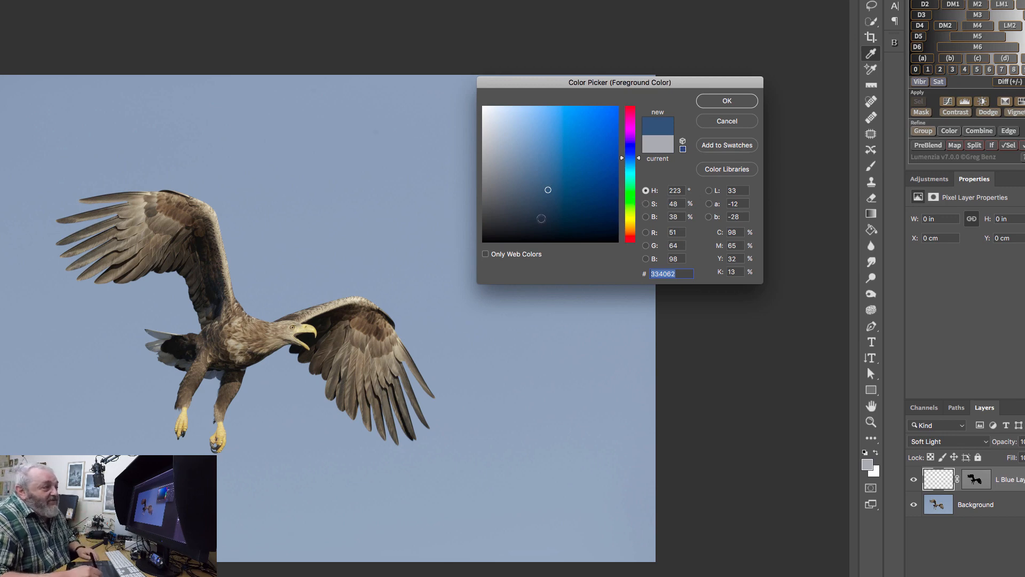
pyautogui.click(726, 102)
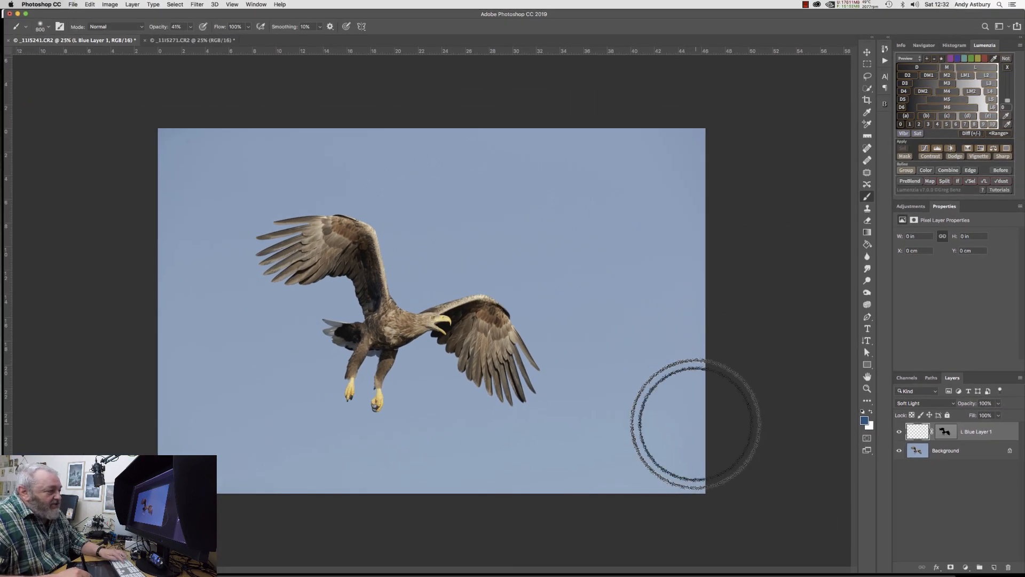
# Step: Check that the brush is 700 px with 0% hardness and set its opacity to 55%
pyautogui.click(47, 26)
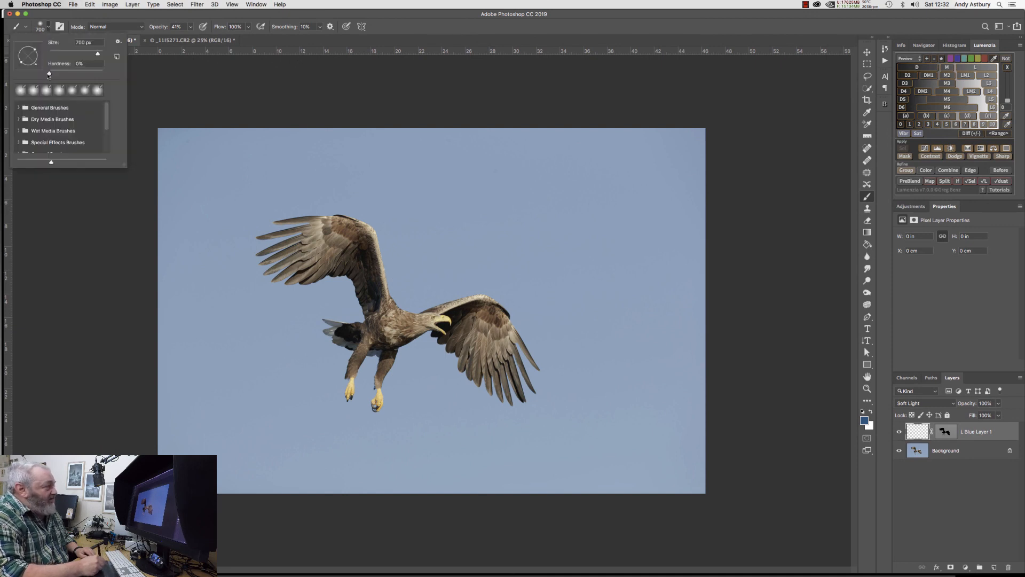
pyautogui.click(191, 28)
pyautogui.moveTo(192, 39); pyautogui.dragTo(195, 38)
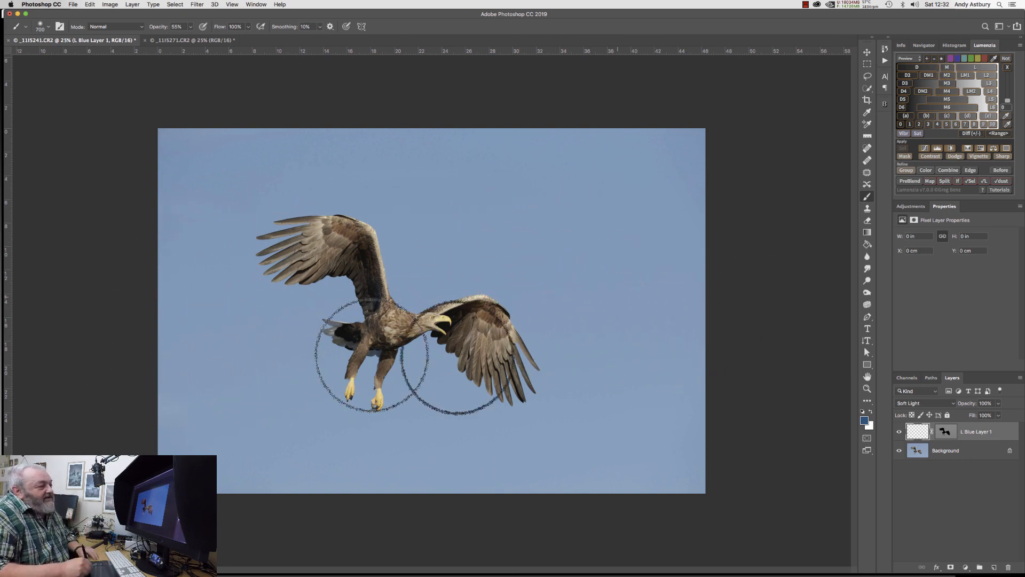
# Step: Paint the blue over the sky around the eagle on L Blue Layer 1, then hide the layer to compare with the original
pyautogui.moveTo(539, 445)
pyautogui.mouseDown()
pyautogui.moveTo(295, 462)
pyautogui.moveTo(731, 447)
pyautogui.mouseUp()
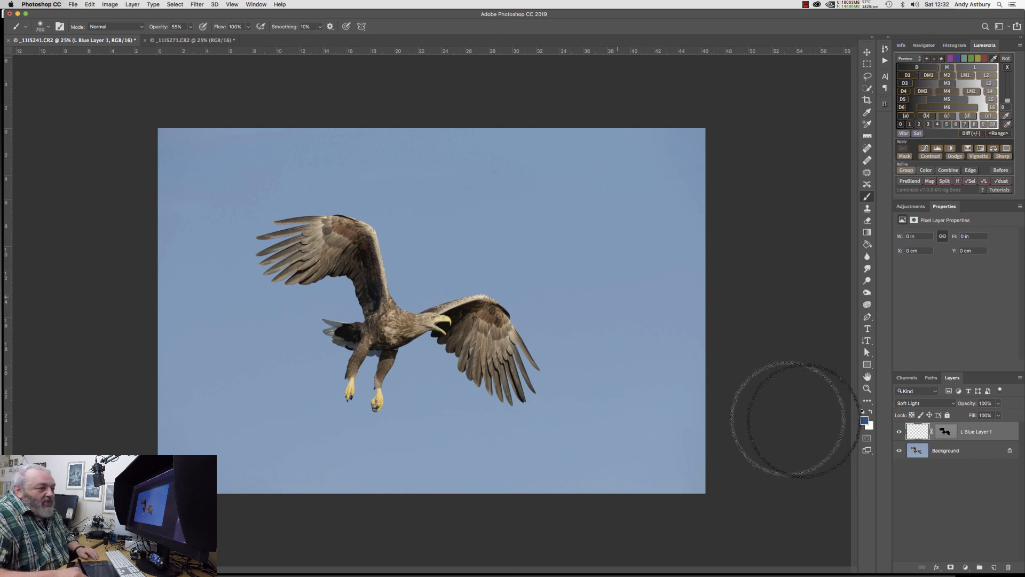
pyautogui.click(899, 433)
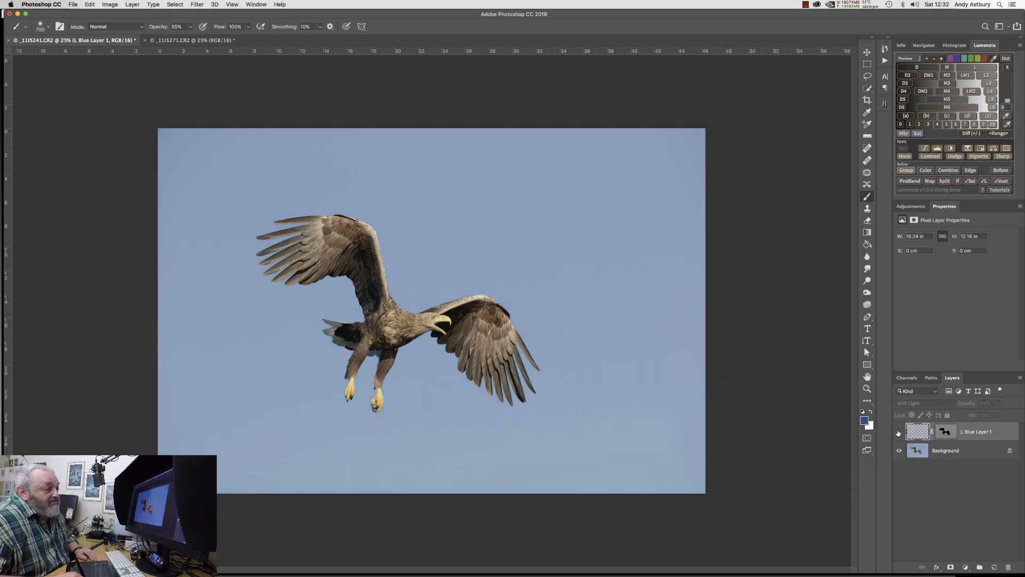
# Step: Compare the deepened sky with the original by toggling L Blue Layer 1, leaving the layer visible
pyautogui.click(899, 433)
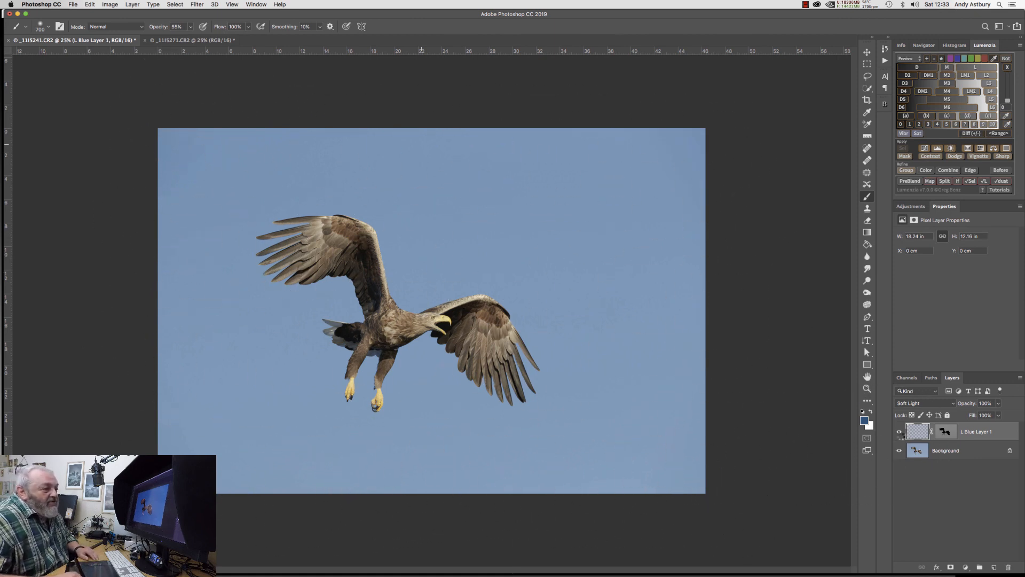
pyautogui.click(898, 433)
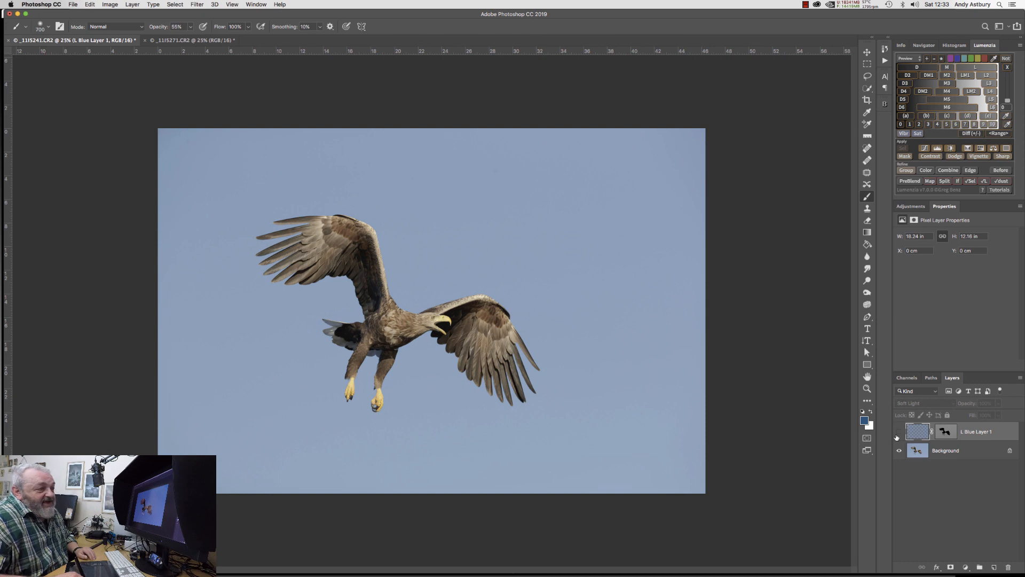
pyautogui.click(899, 433)
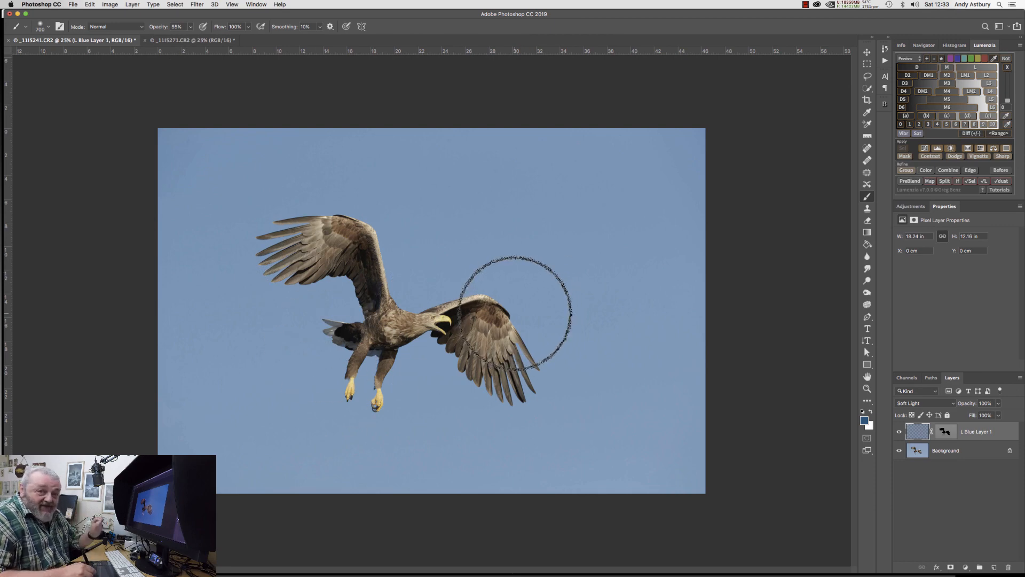
# Step: Switch to the other open CR2 photo, add two empty layers above the Background and rename the upper one dodge
pyautogui.click(180, 41)
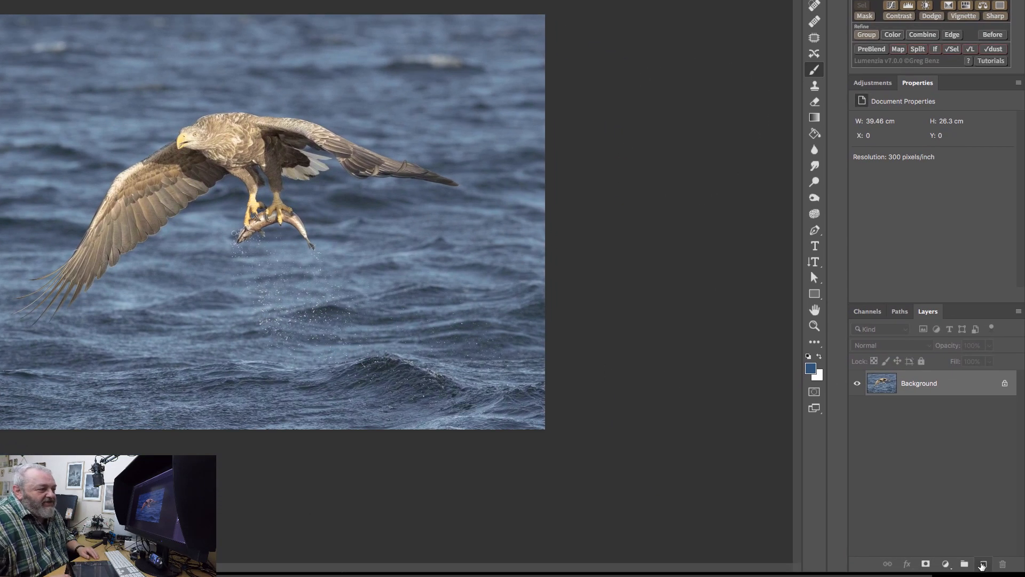
pyautogui.click(981, 565)
pyautogui.click(982, 565)
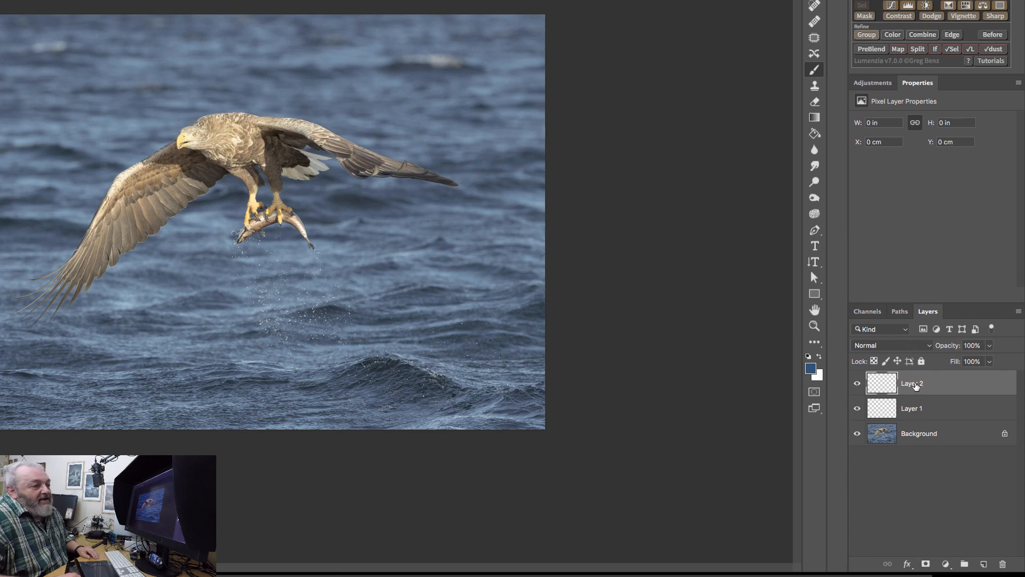
pyautogui.doubleClick(912, 385)
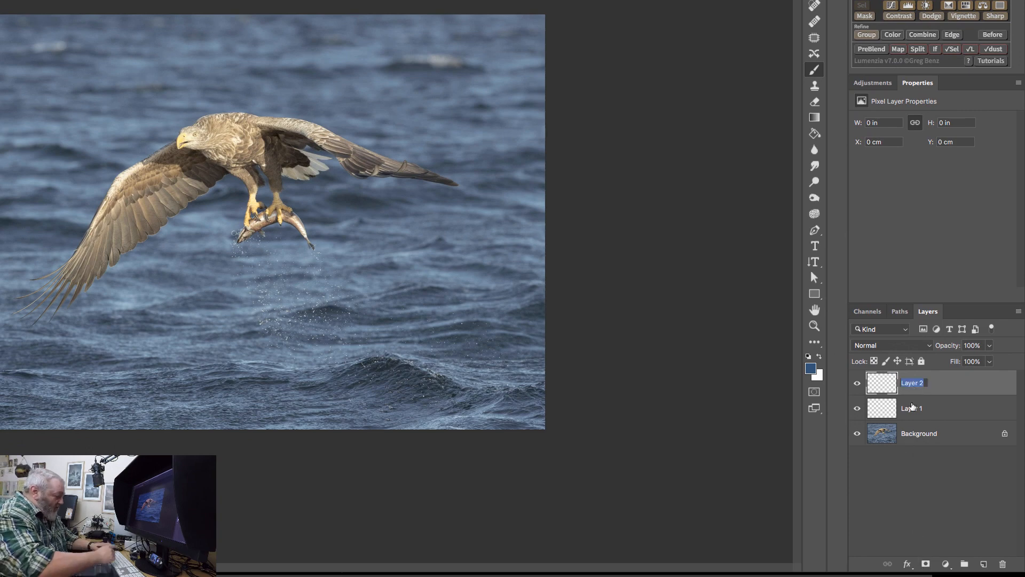
pyautogui.write('dodge')
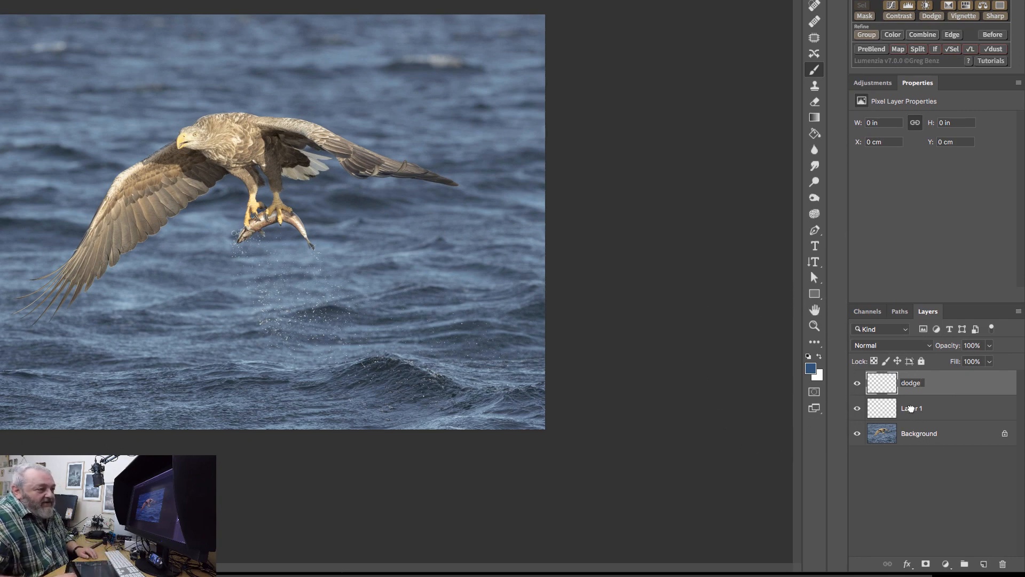
# Step: Rename the new layer directly above the Background as burn
pyautogui.click(913, 411)
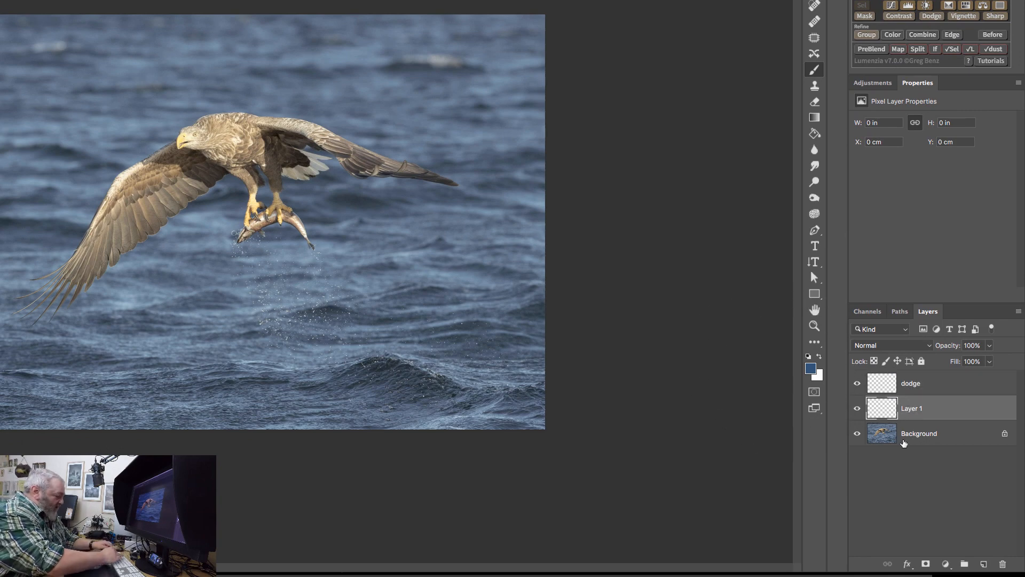
pyautogui.press('r')
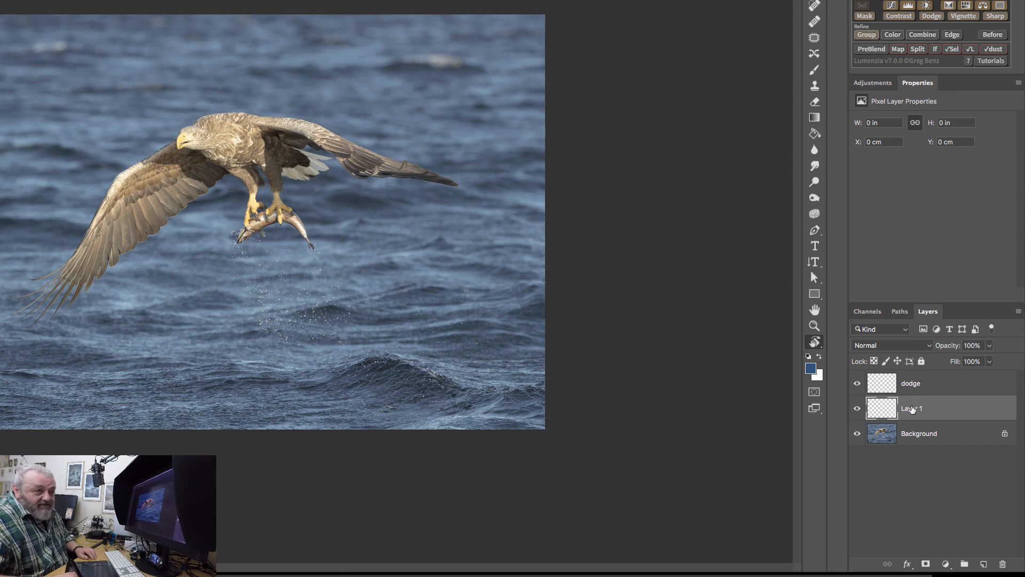
pyautogui.doubleClick(913, 408)
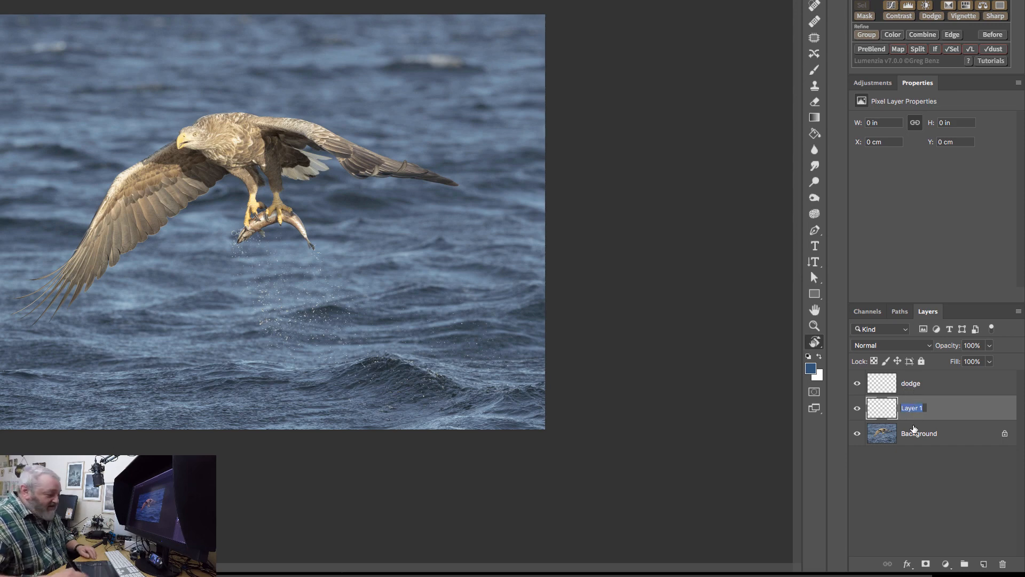
pyautogui.write('burn')
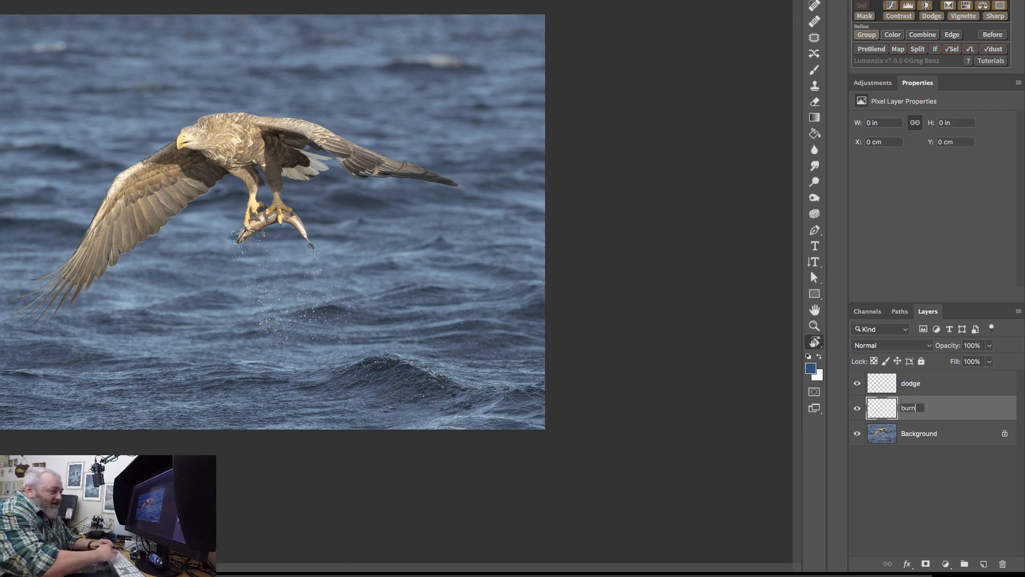
pyautogui.press('Return')
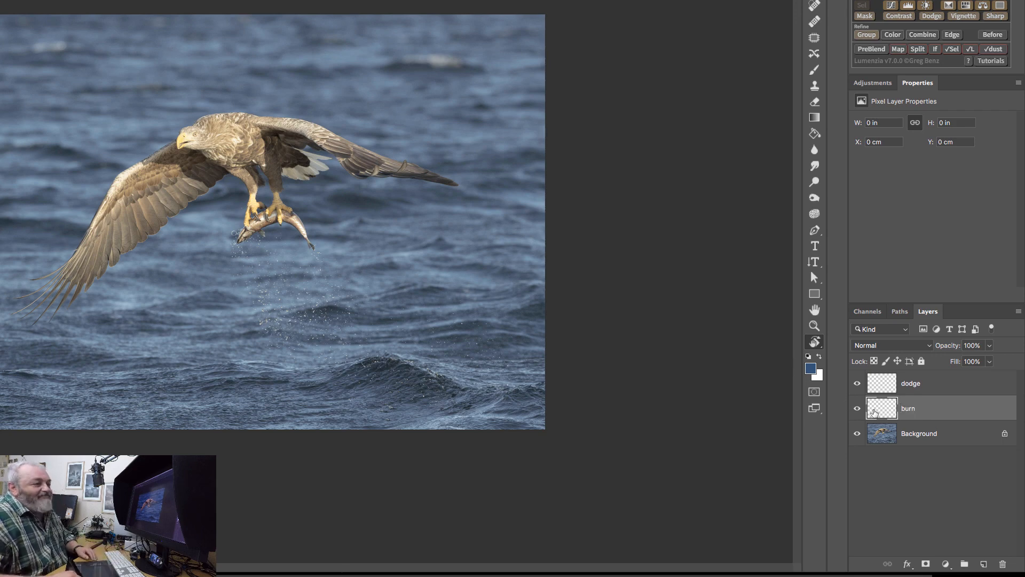
# Step: Set the blend mode of both the burn and dodge layers to Soft Light
pyautogui.click(894, 353)
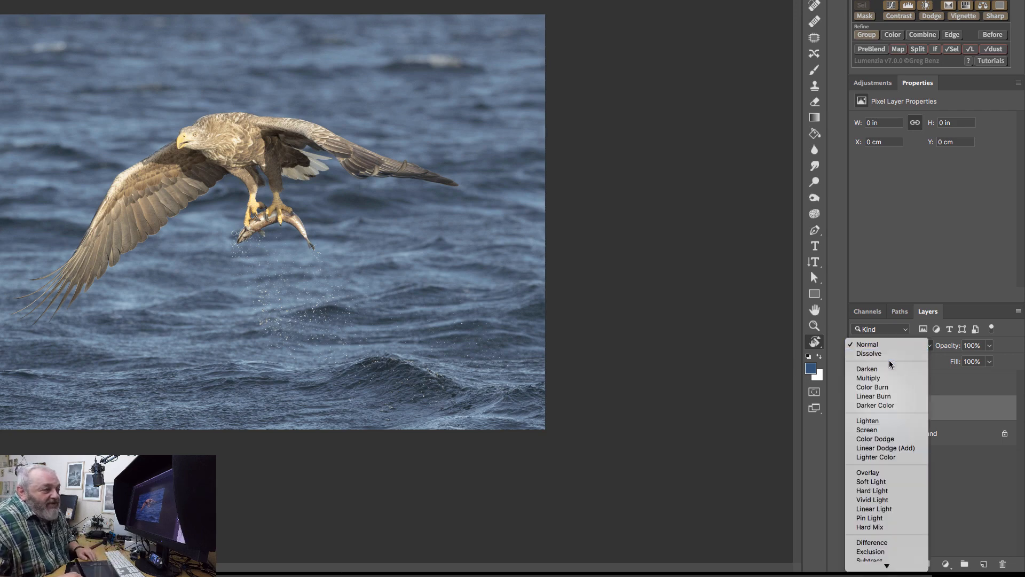
pyautogui.click(879, 481)
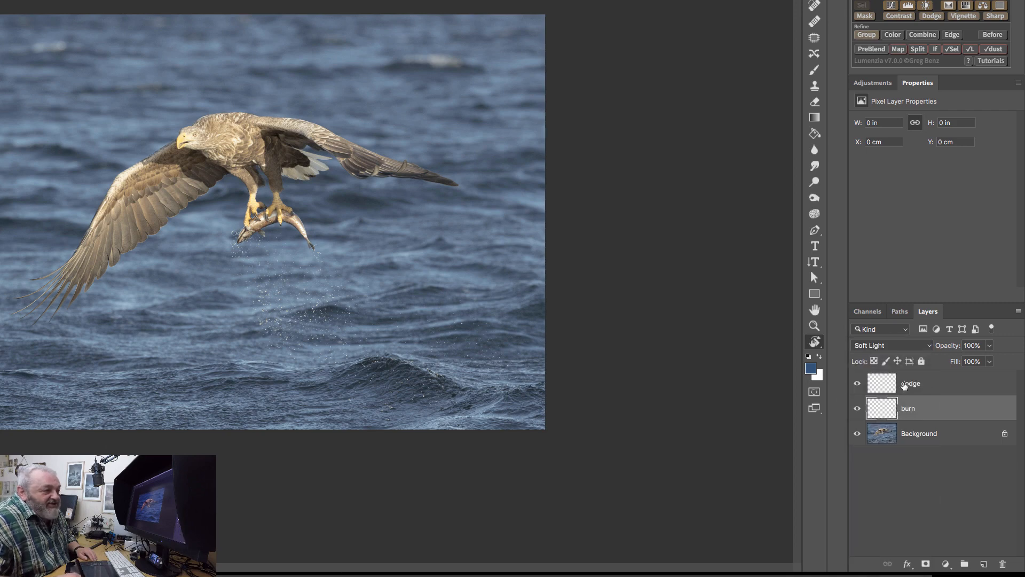
pyautogui.click(902, 383)
pyautogui.click(889, 346)
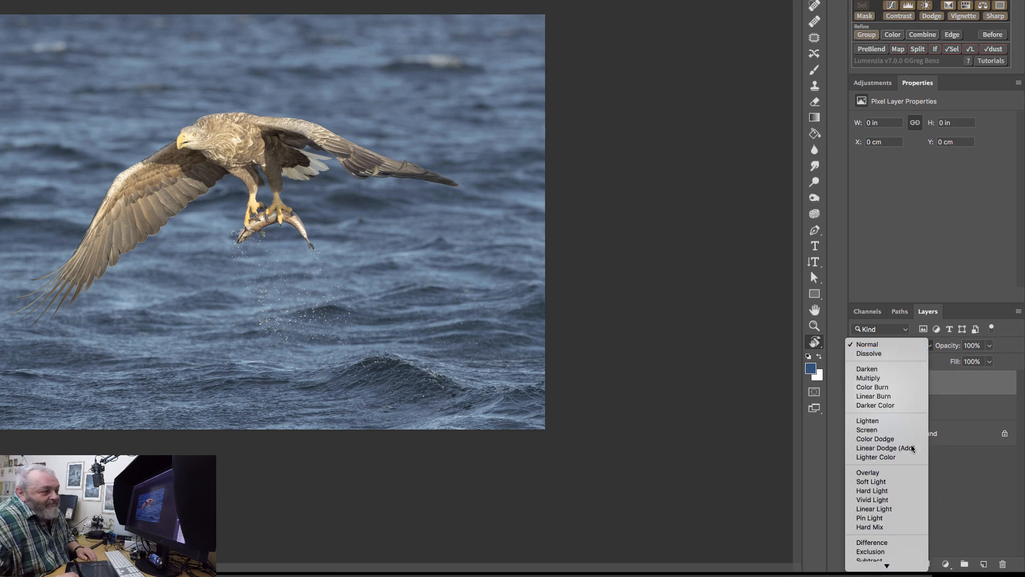
pyautogui.click(878, 483)
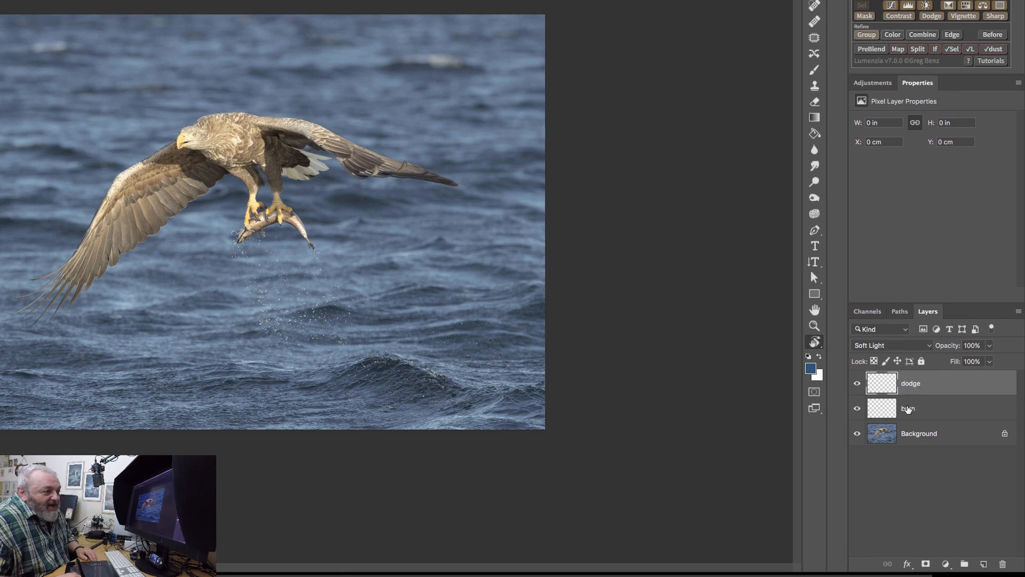
# Step: Select the burn layer, compare Lumenzia's D and D2 mask previews based on blue, and apply the D version as its layer mask
pyautogui.click(909, 411)
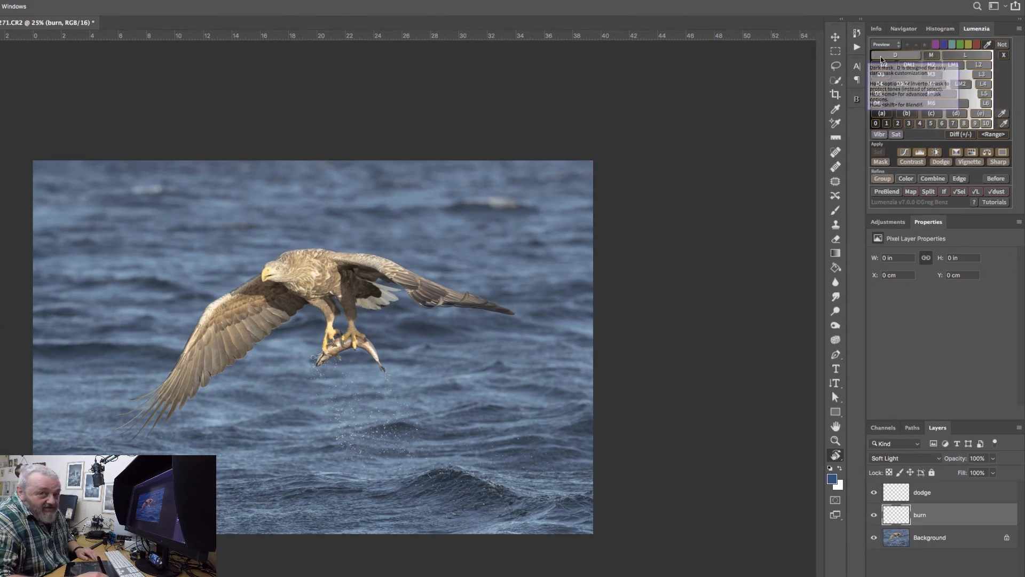
pyautogui.click(945, 47)
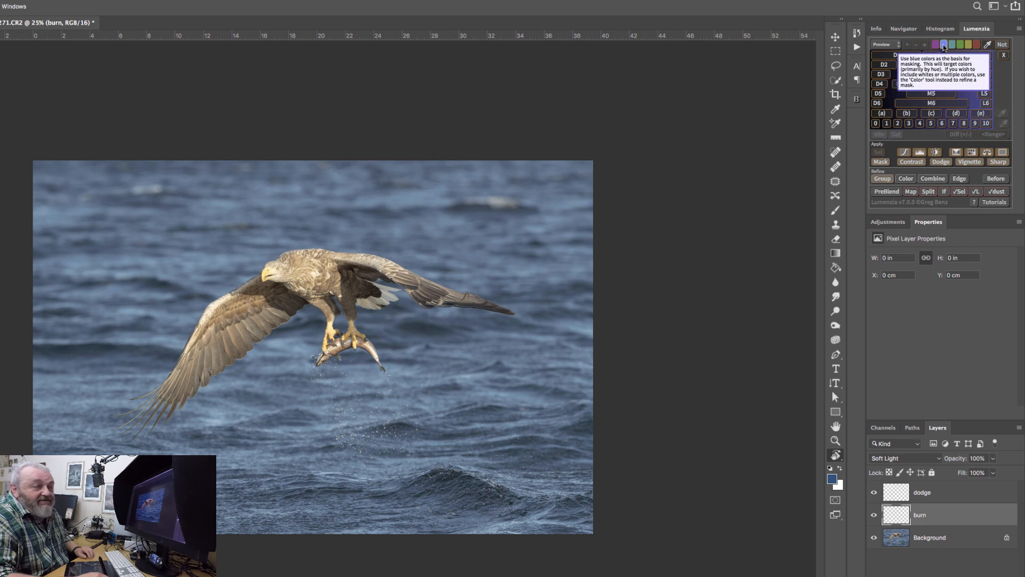
pyautogui.click(881, 56)
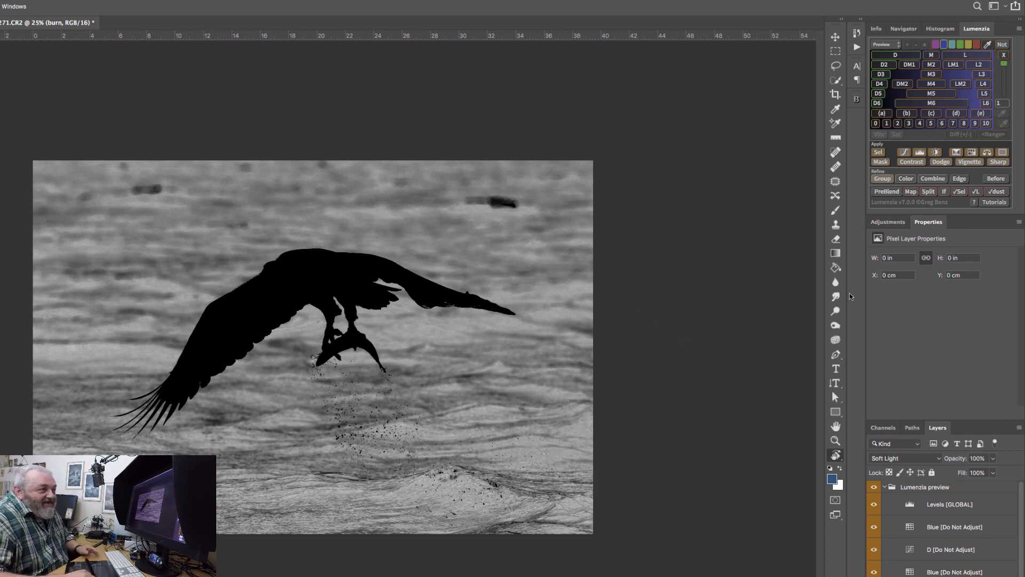
pyautogui.click(882, 67)
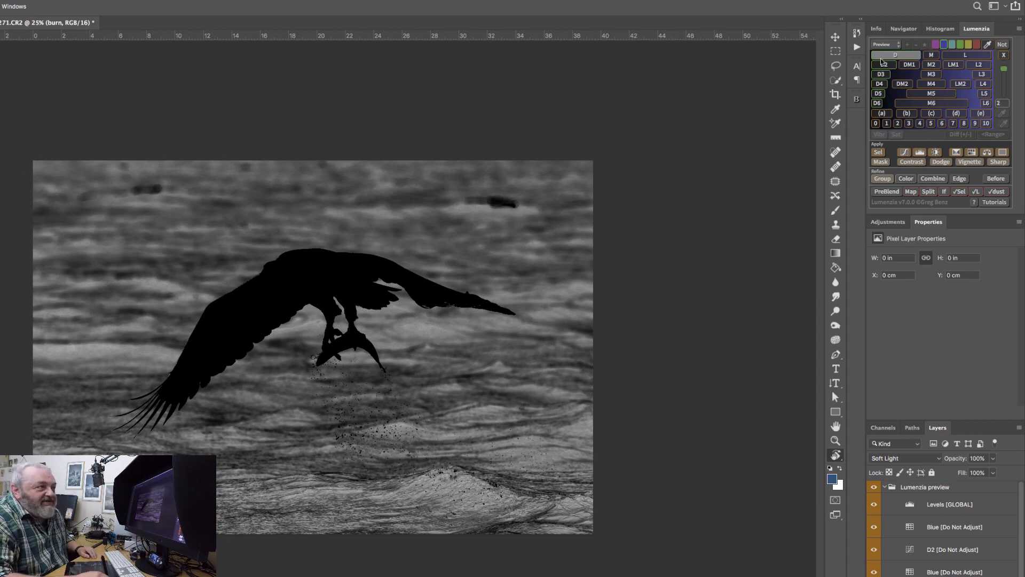
pyautogui.click(881, 57)
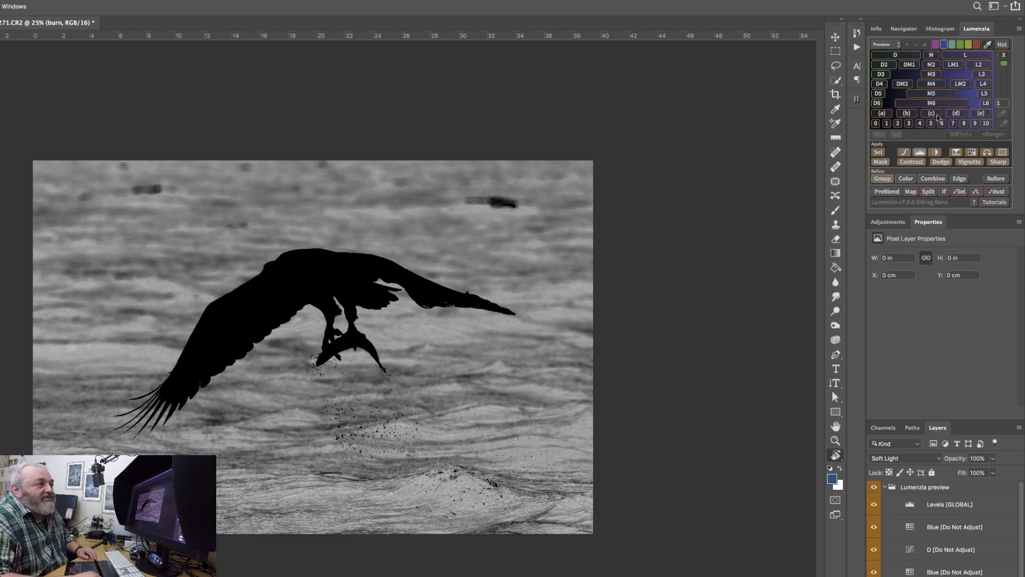
pyautogui.click(880, 162)
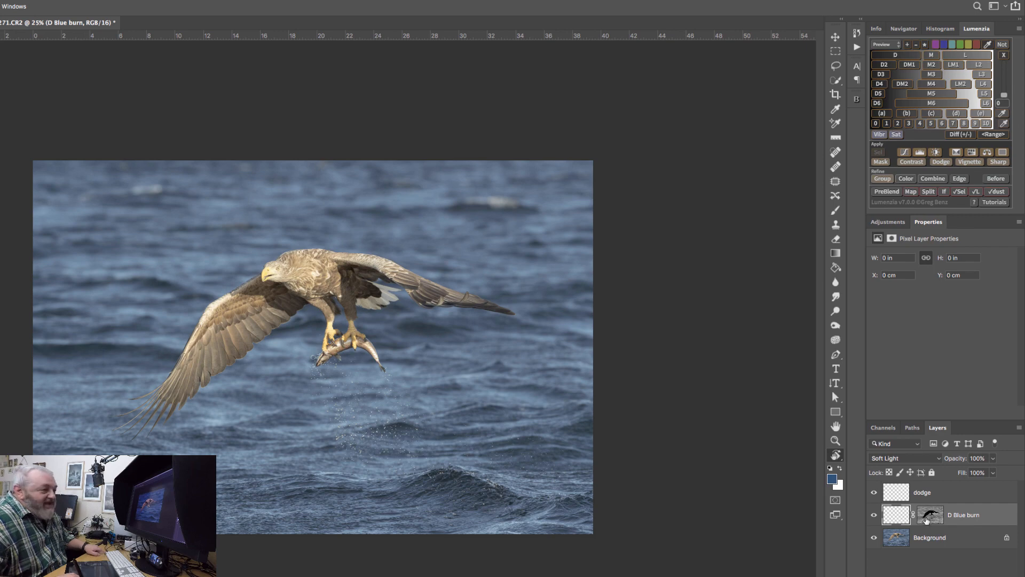
# Step: Inspect the D Blue burn layer's mask on its own, return to the image and make the layer's pixel content active
pyautogui.keyDown('alt'); pyautogui.click(925, 518); pyautogui.keyUp('alt')
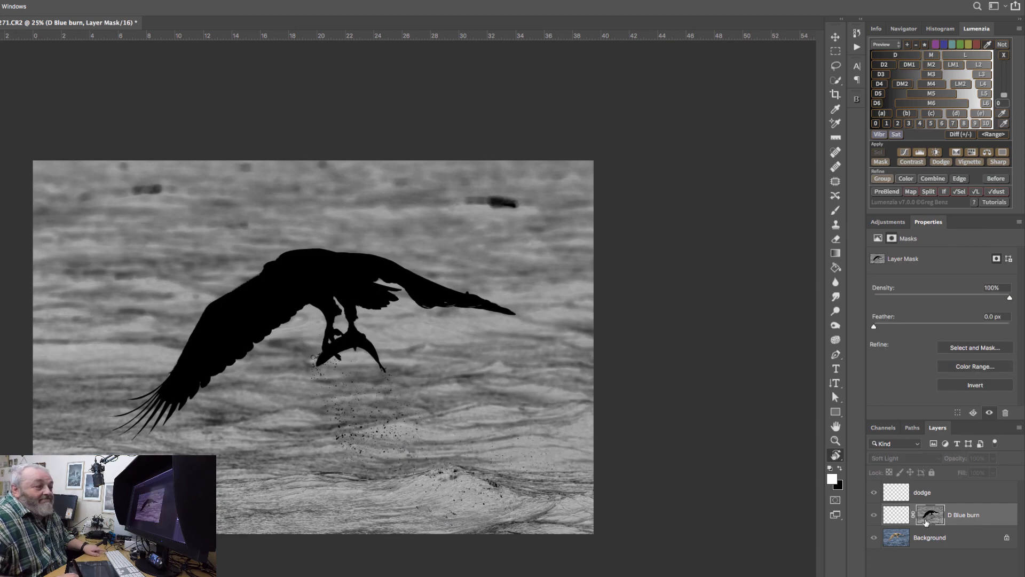
pyautogui.keyDown('alt'); pyautogui.click(929, 517); pyautogui.keyUp('alt')
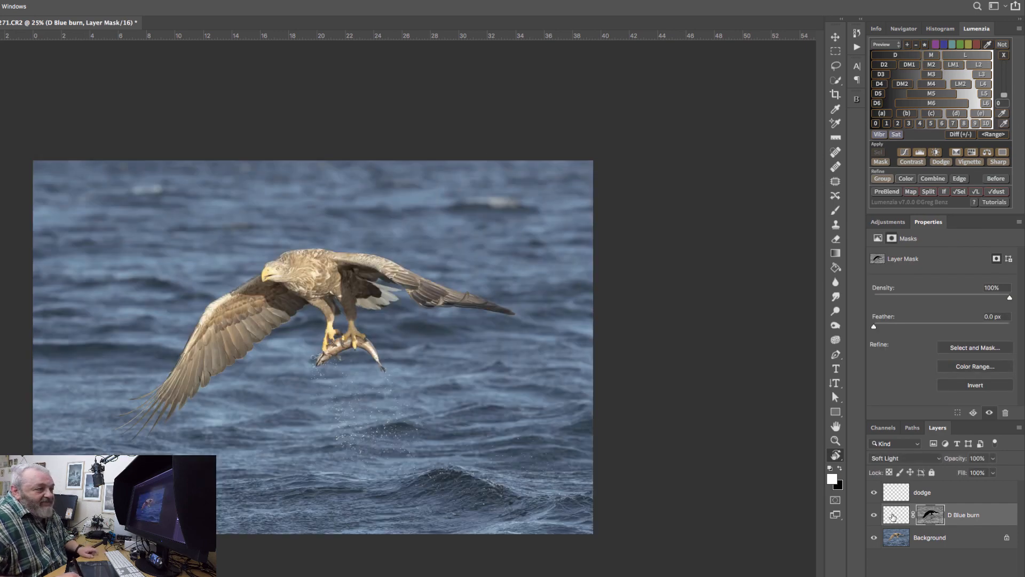
pyautogui.click(892, 517)
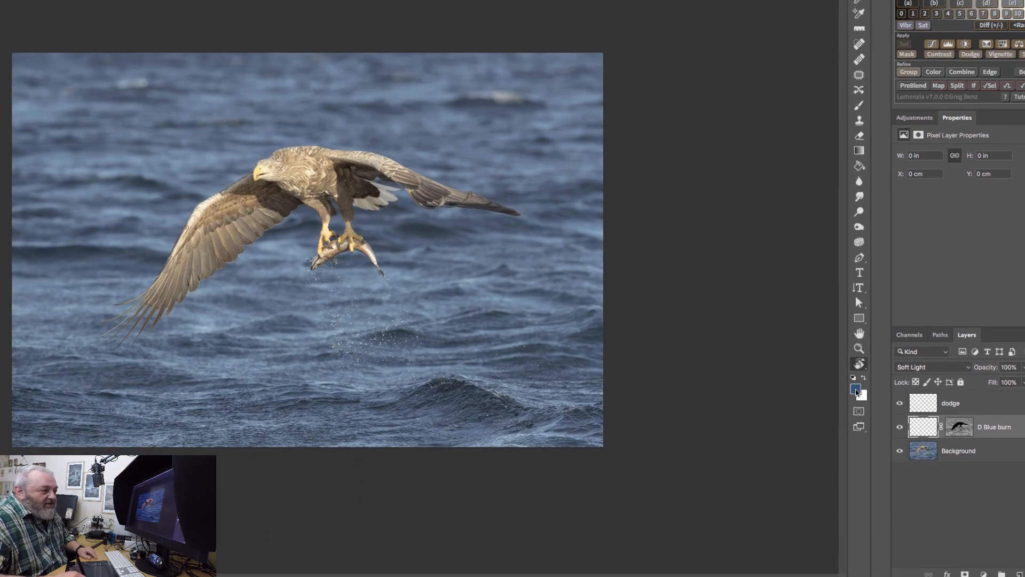
# Step: Sample the dark water near the image's lower edge as the foreground colour, then darken and saturate it to 384463
pyautogui.click(856, 392)
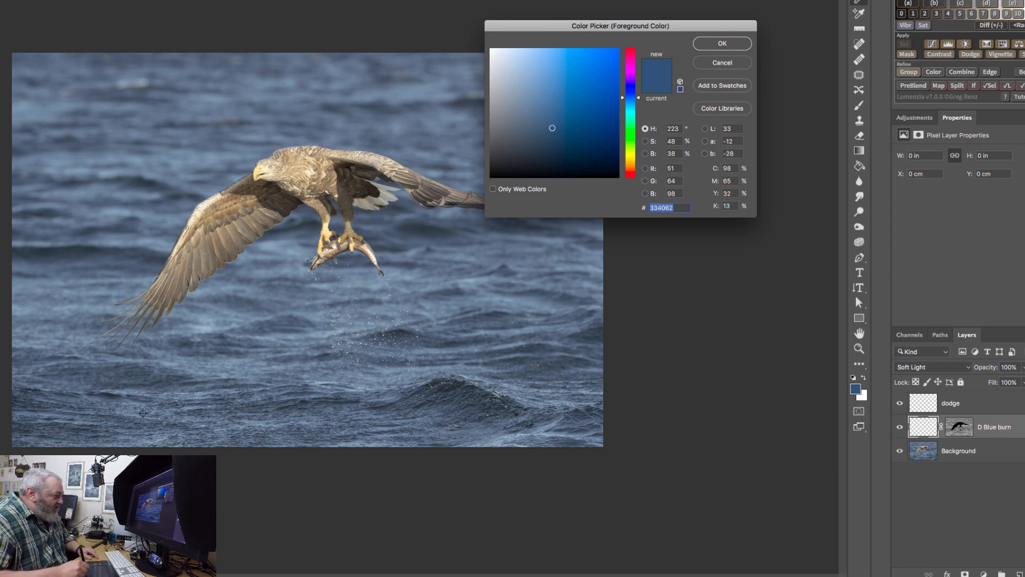
pyautogui.click(135, 404)
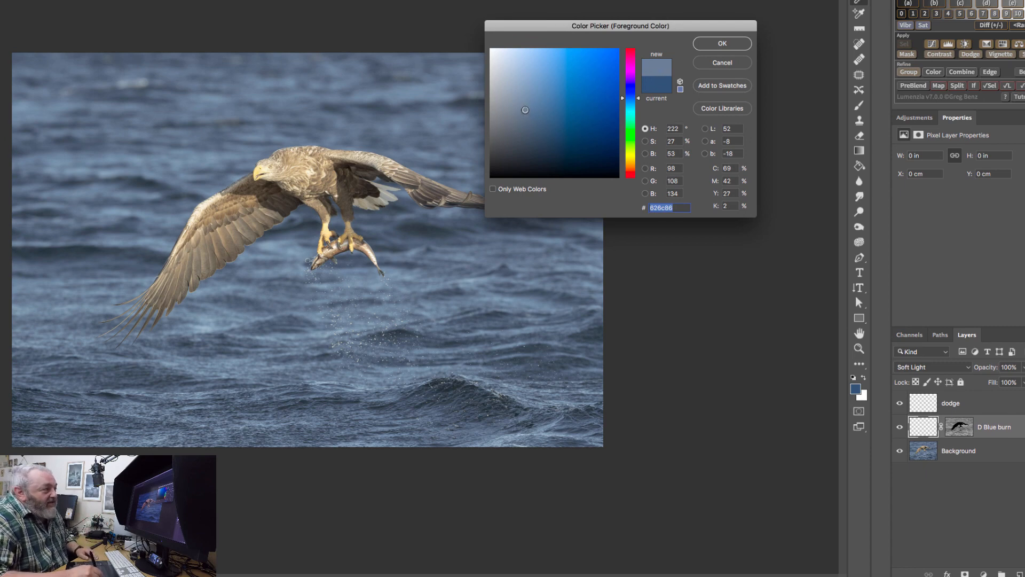
pyautogui.moveTo(525, 110); pyautogui.dragTo(548, 127)
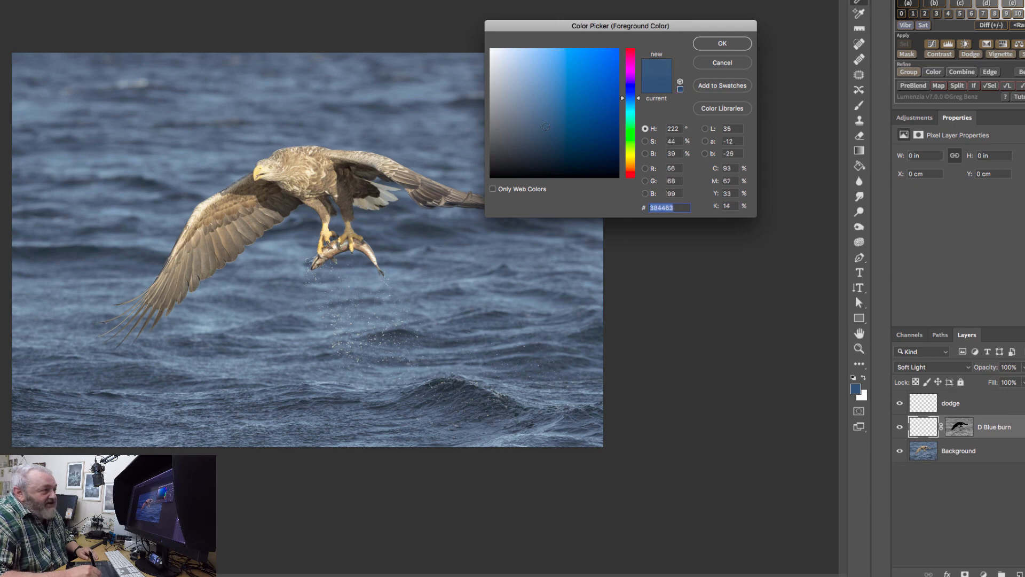
pyautogui.click(722, 44)
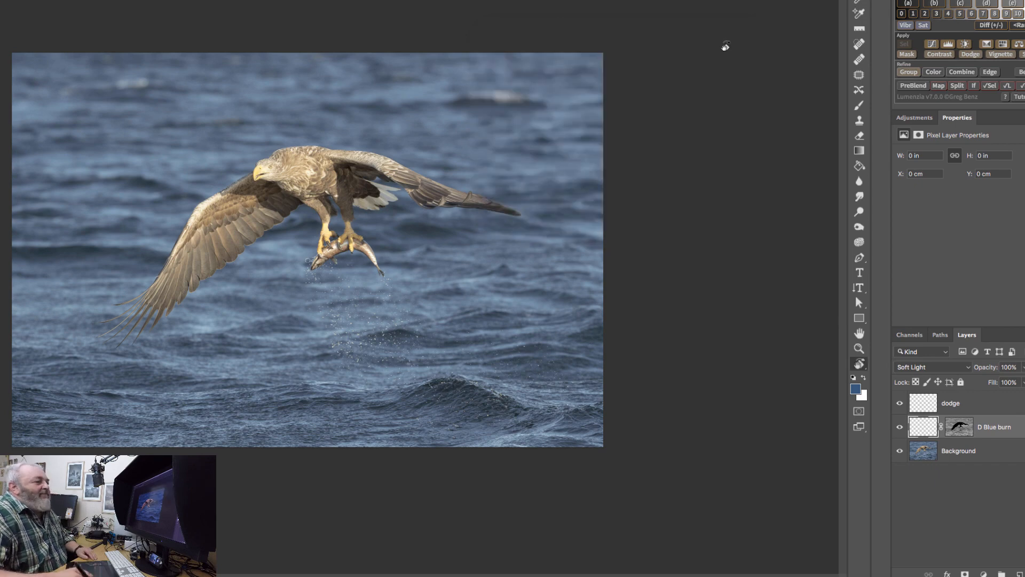
# Step: Brush the blue over the lower and middle water on D Blue burn, toggling the layer between strokes to compare the effect
pyautogui.click(860, 107)
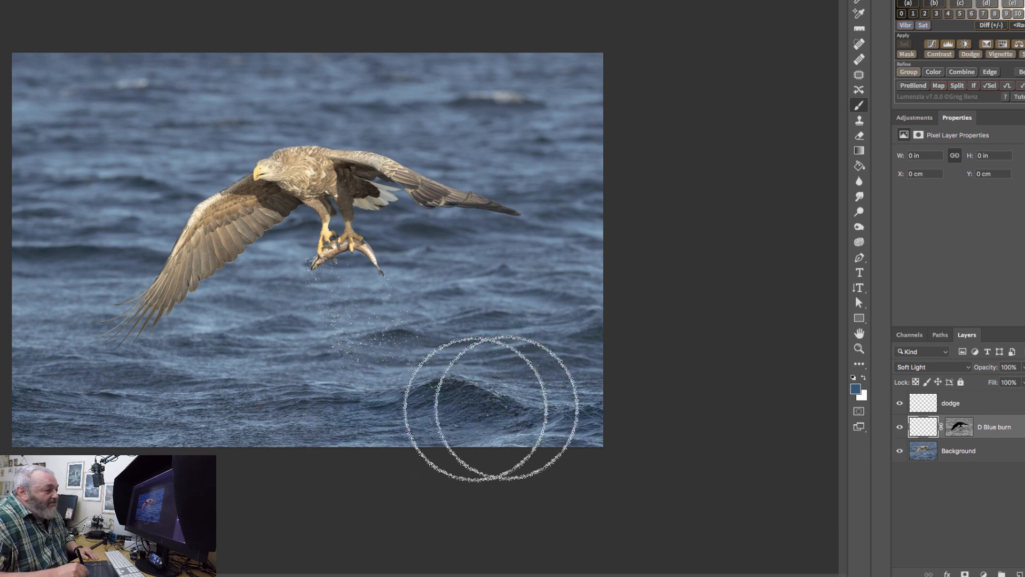
pyautogui.moveTo(234, 415)
pyautogui.mouseDown()
pyautogui.moveTo(5, 411)
pyautogui.moveTo(662, 423)
pyautogui.mouseUp()
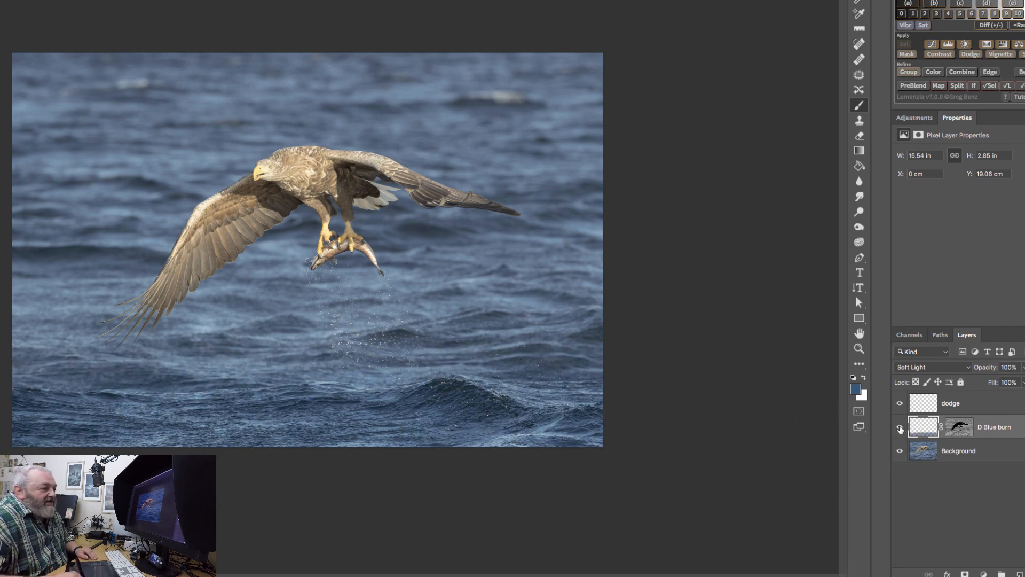
pyautogui.click(901, 427)
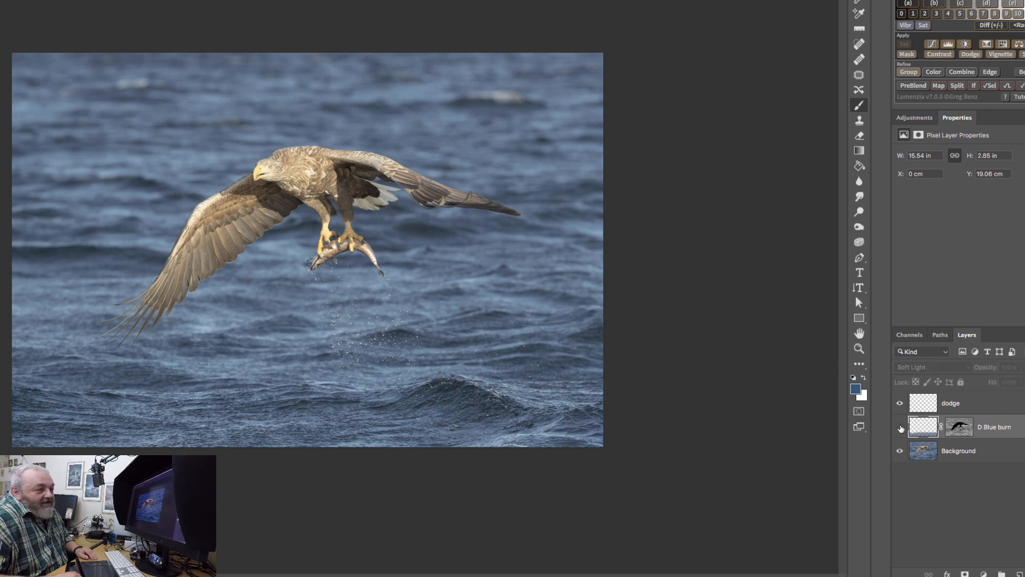
pyautogui.click(899, 427)
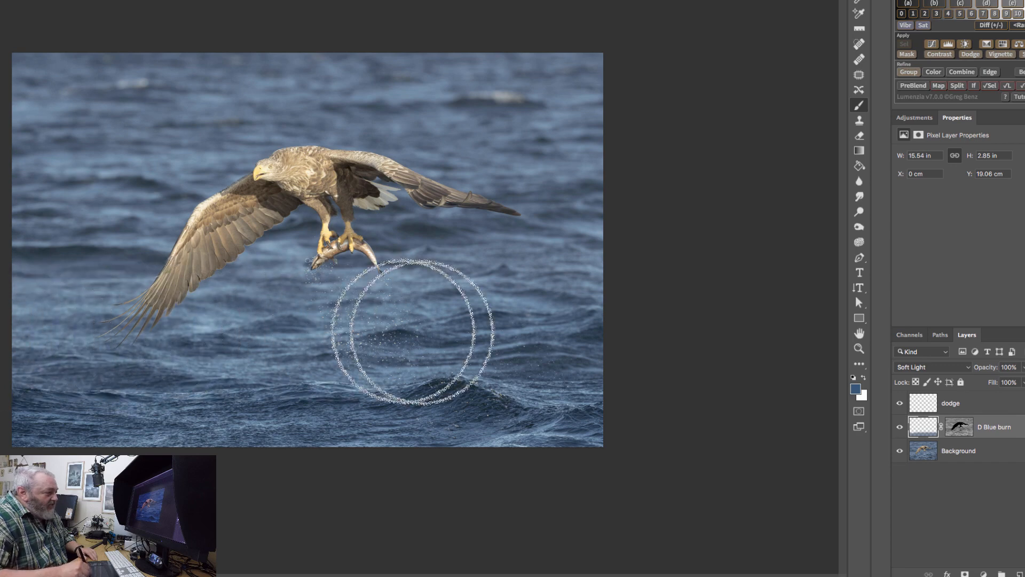
pyautogui.moveTo(413, 332)
pyautogui.mouseDown()
pyautogui.moveTo(695, 337)
pyautogui.moveTo(247, 338)
pyautogui.mouseUp()
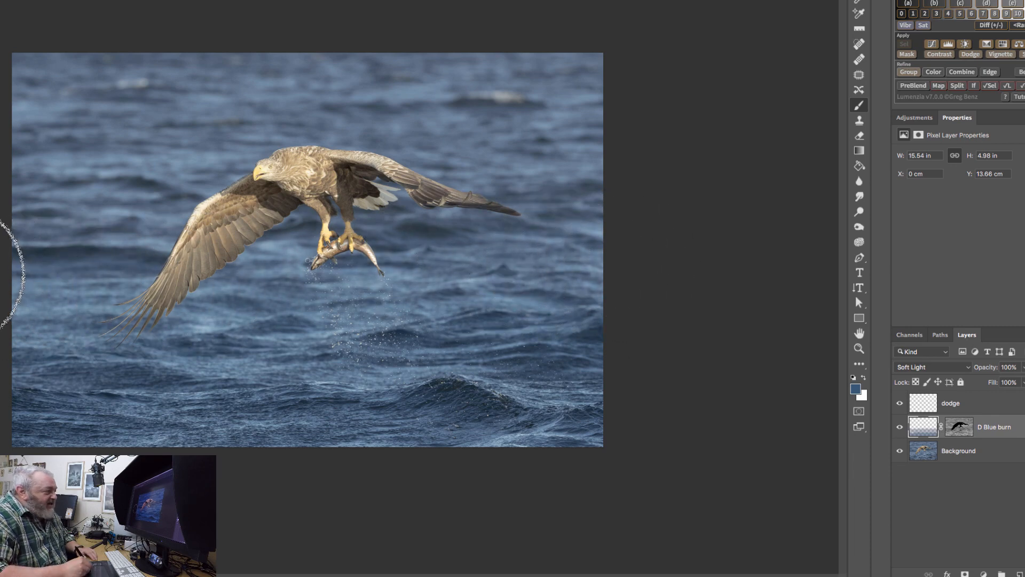
pyautogui.moveTo(0, 273); pyautogui.dragTo(0, 283)
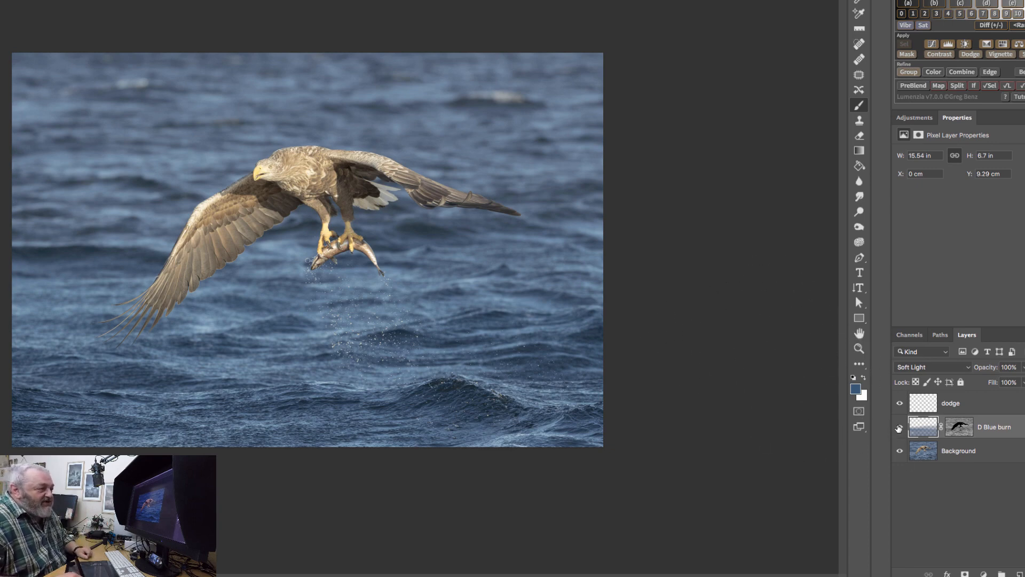
# Step: Compare the image with and without D Blue burn, and apply a copy of that layer's mask to the dodge layer
pyautogui.click(899, 427)
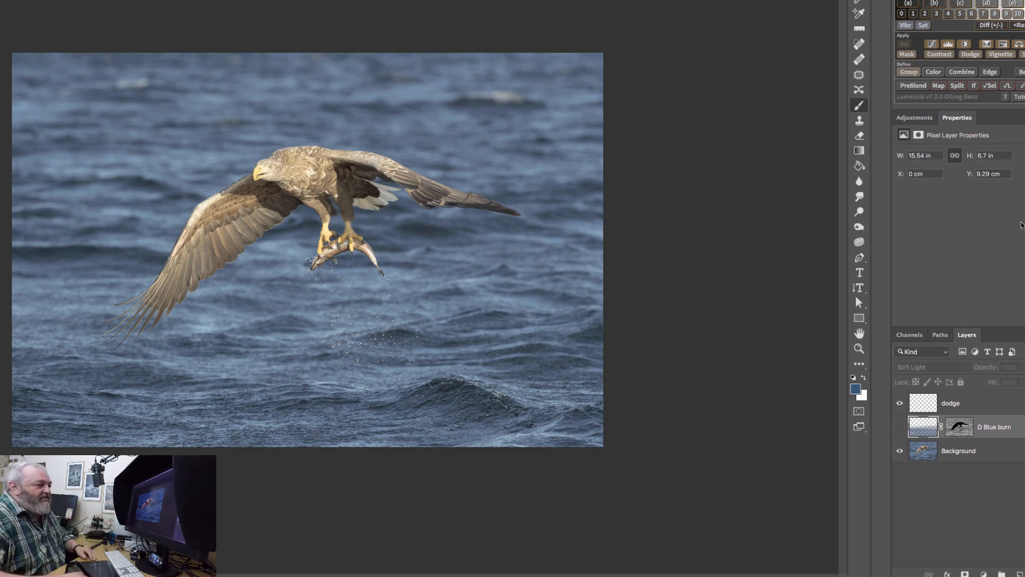
pyautogui.click(898, 427)
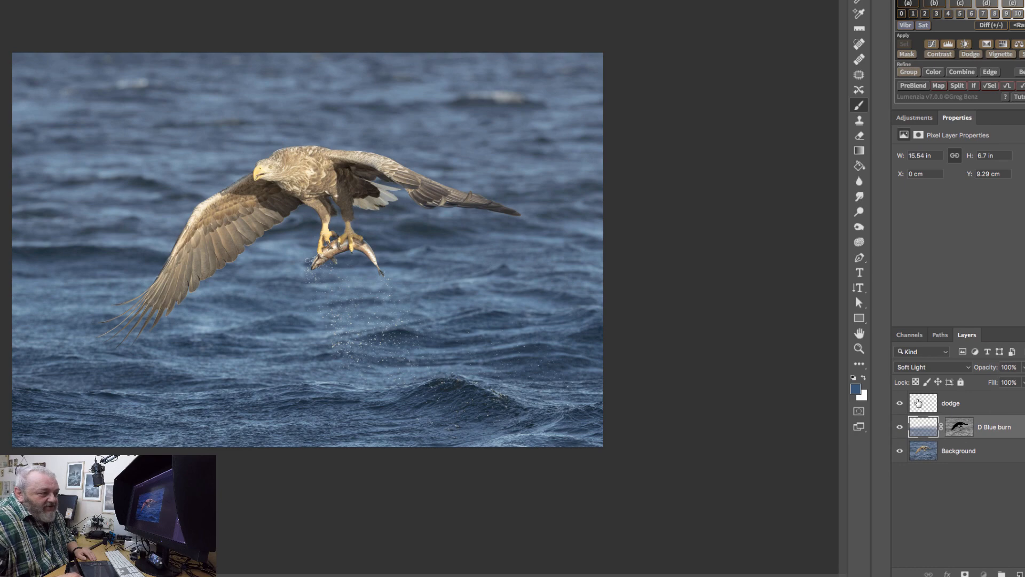
pyautogui.click(913, 409)
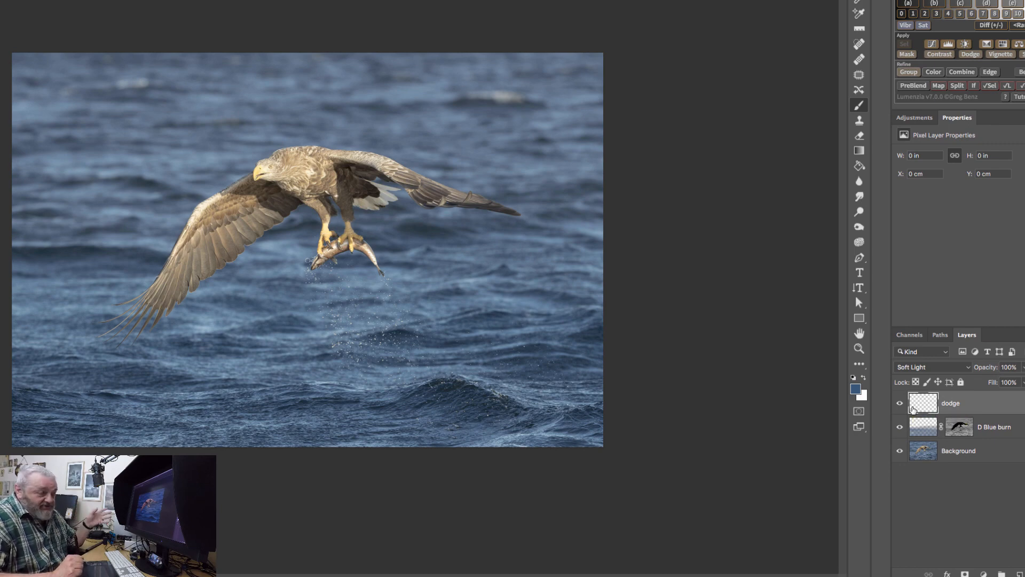
pyautogui.click(963, 428)
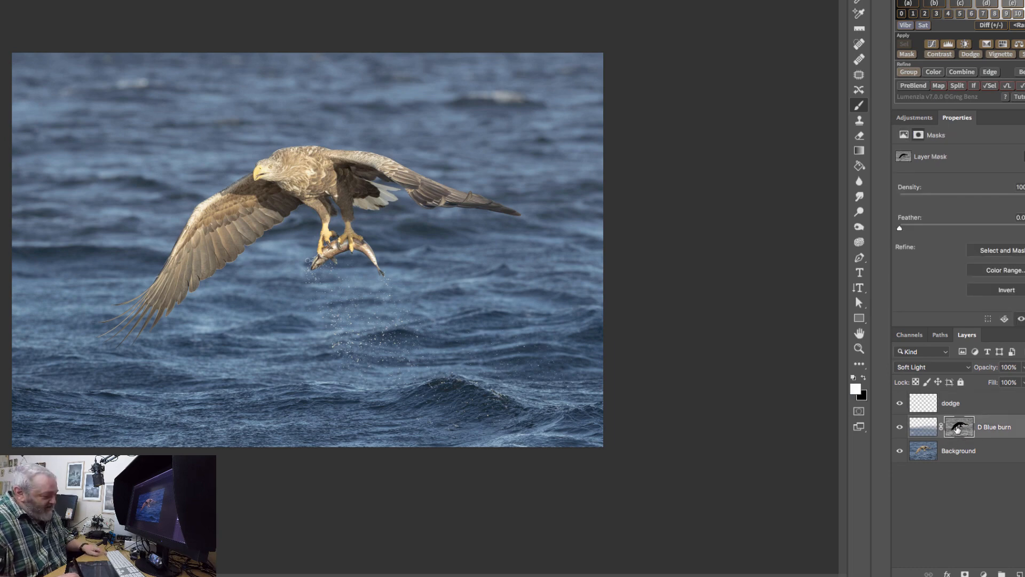
pyautogui.keyDown('super'); pyautogui.click(958, 429); pyautogui.keyUp('super')
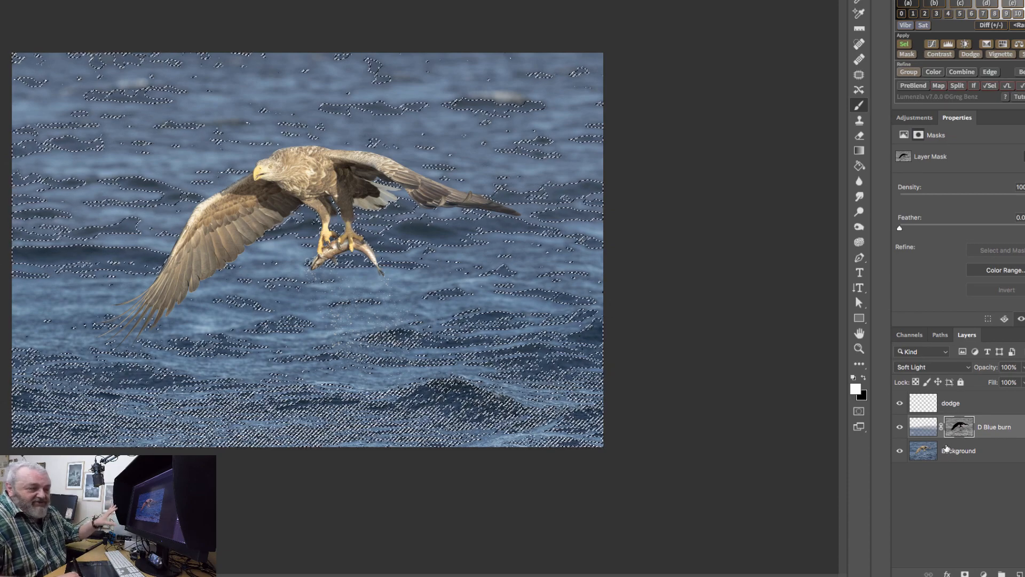
pyautogui.click(947, 410)
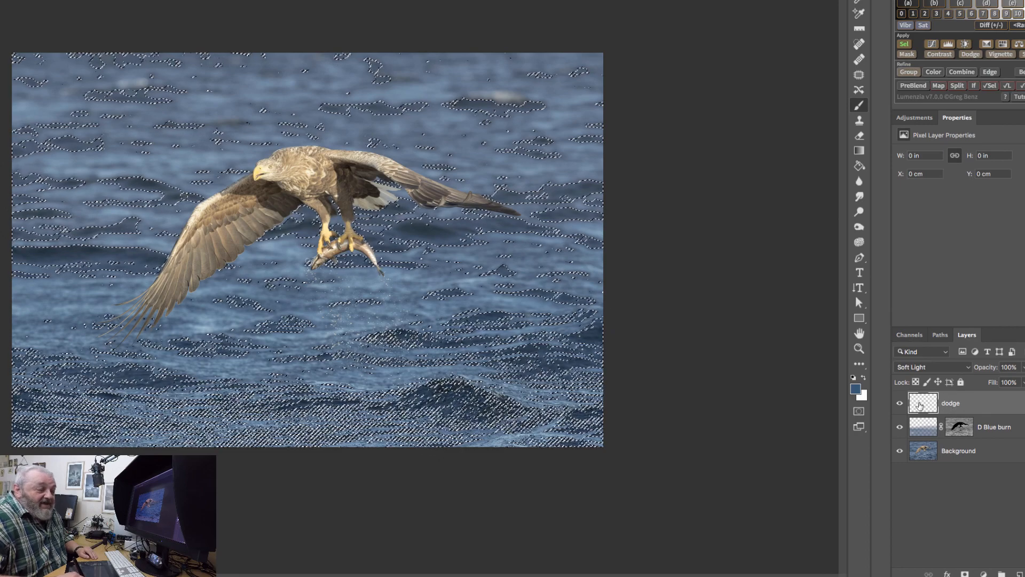
pyautogui.click(965, 573)
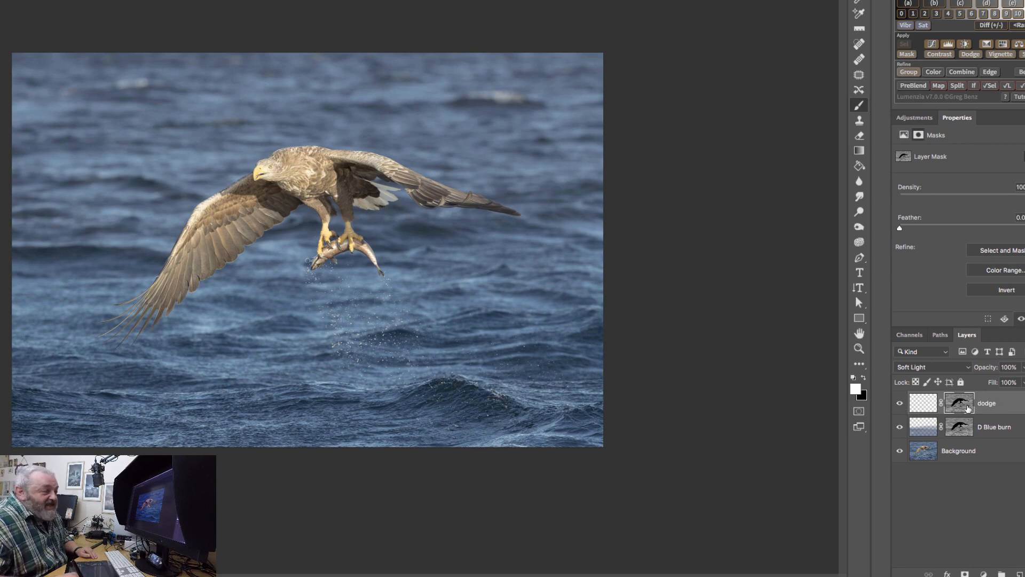
# Step: Make the dodge layer's pixel content active, sample the upper water as the foreground colour, and lighten and desaturate it to b1b5bf
pyautogui.click(921, 408)
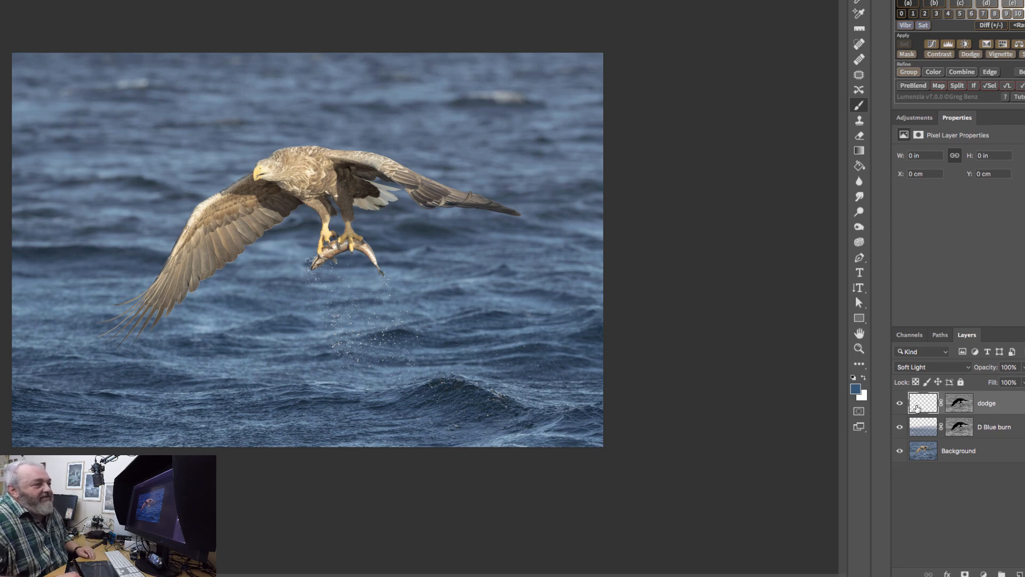
pyautogui.click(855, 389)
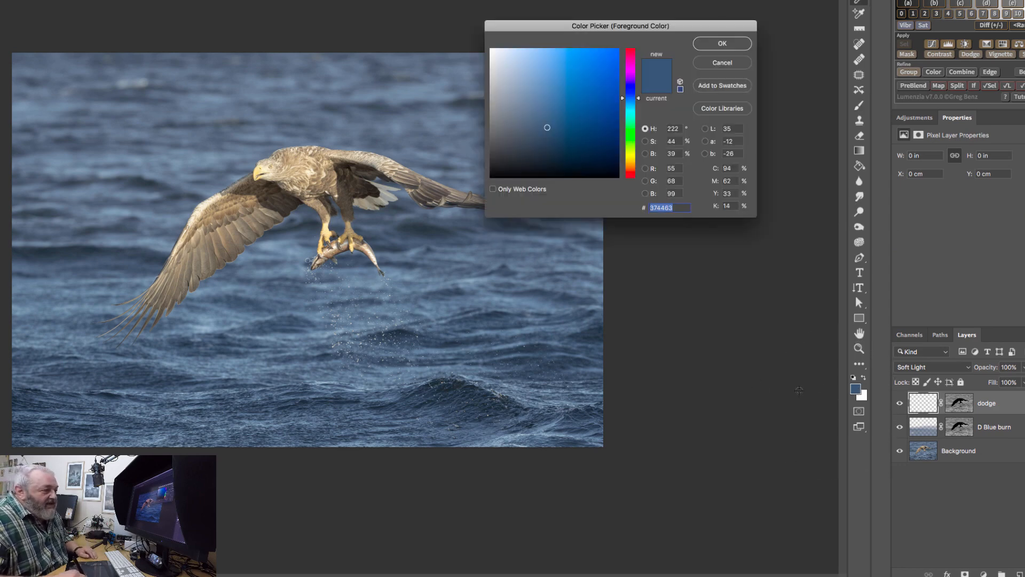
pyautogui.click(53, 109)
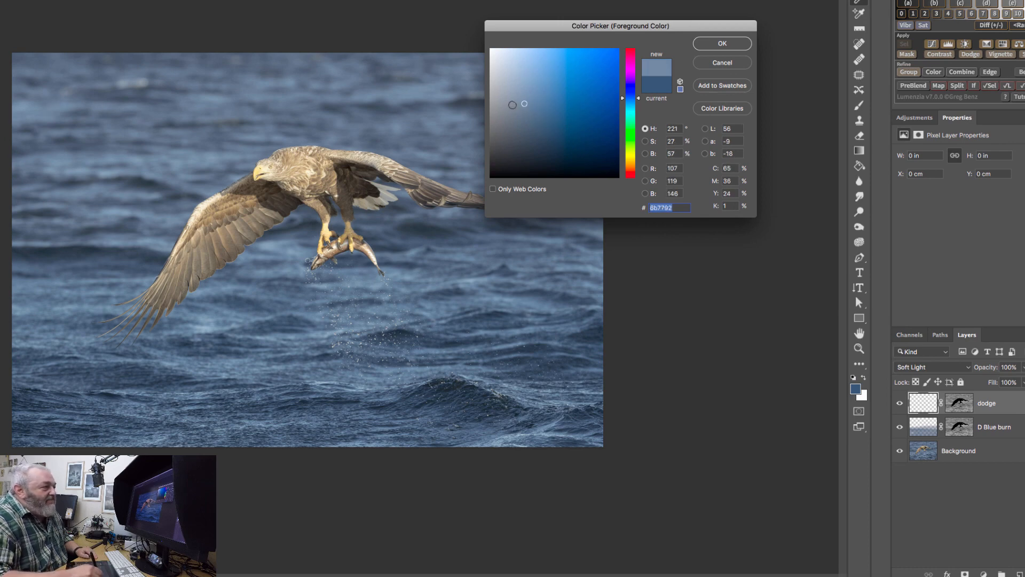
pyautogui.moveTo(519, 107)
pyautogui.mouseDown()
pyautogui.moveTo(521, 79)
pyautogui.moveTo(499, 80)
pyautogui.mouseUp()
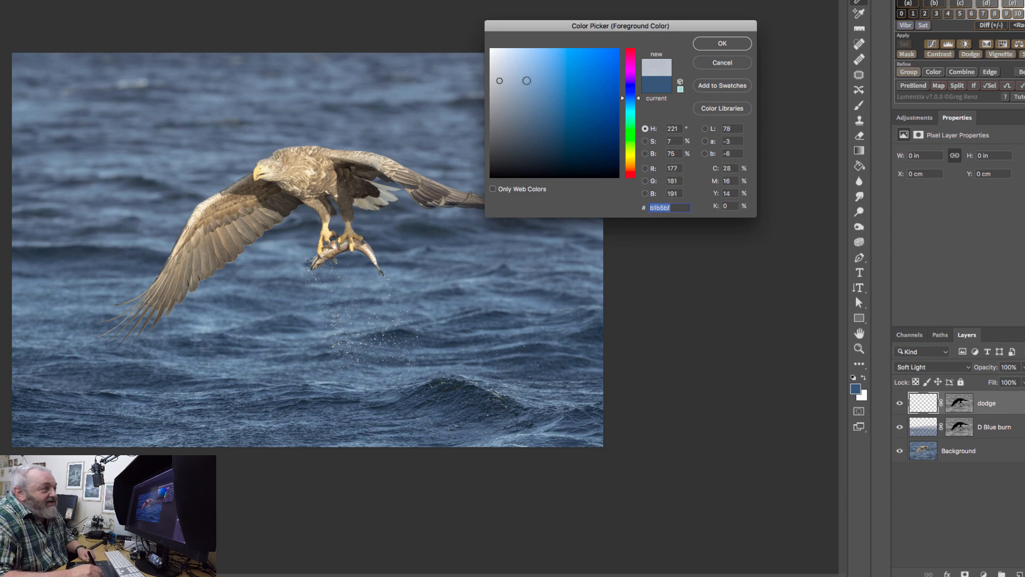
pyautogui.click(710, 47)
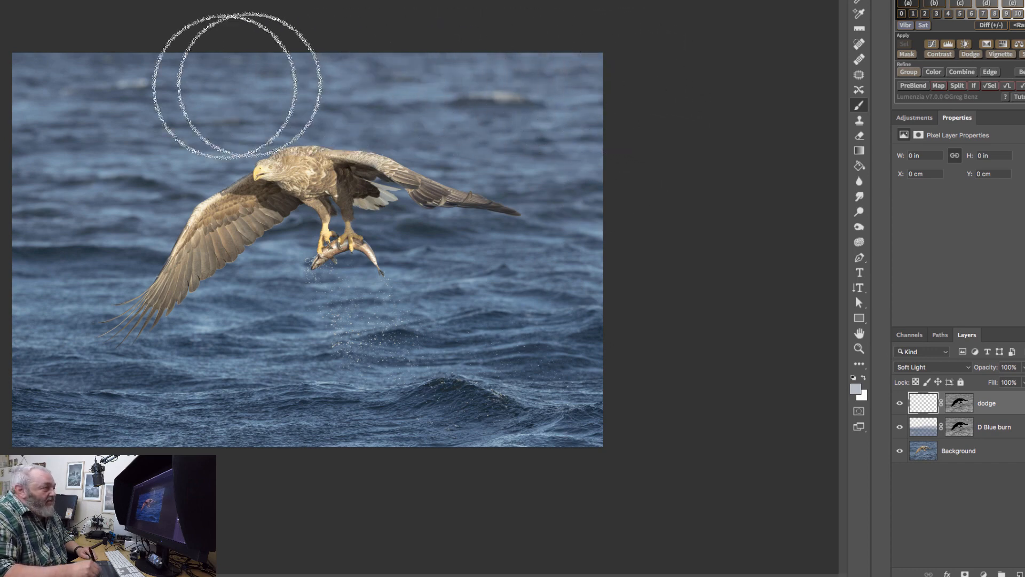
# Step: Brush the pale blue-grey across the upper and middle water on the dodge layer, toggling the layer to compare the effect
pyautogui.moveTo(1, 94)
pyautogui.mouseDown()
pyautogui.moveTo(671, 66)
pyautogui.moveTo(326, 64)
pyautogui.moveTo(21, 96)
pyautogui.moveTo(676, 82)
pyautogui.mouseUp()
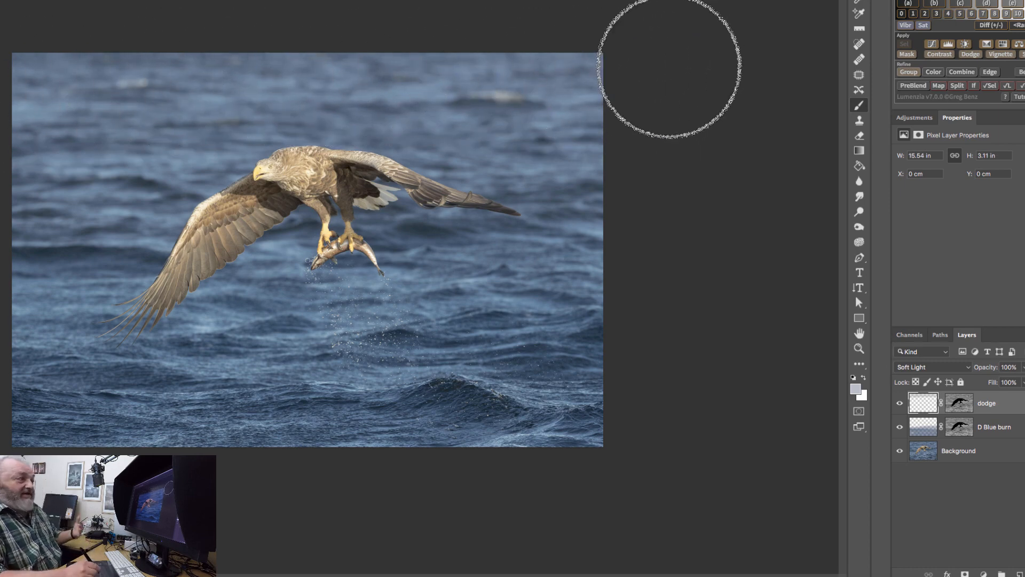
pyautogui.click(899, 404)
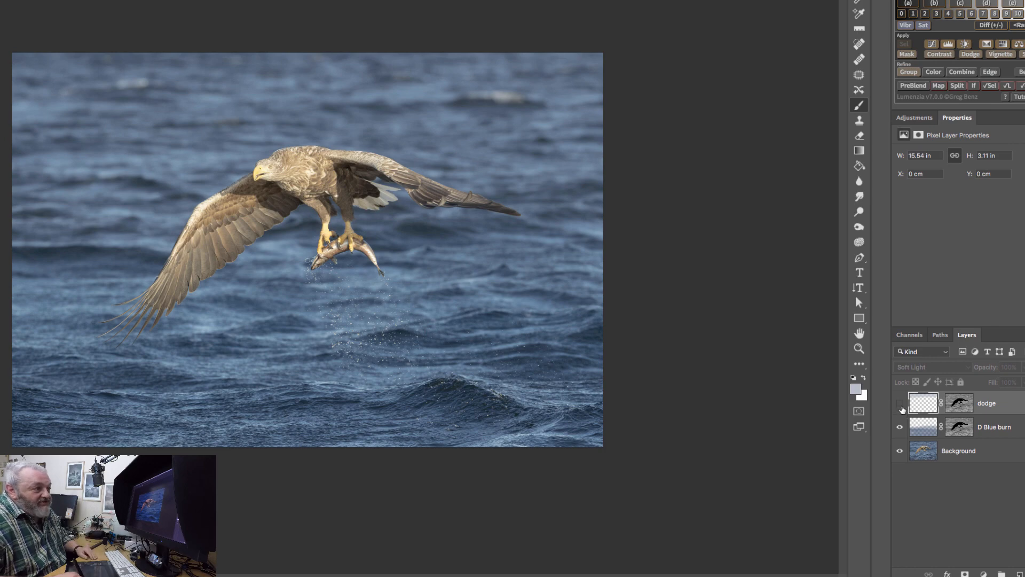
pyautogui.click(900, 404)
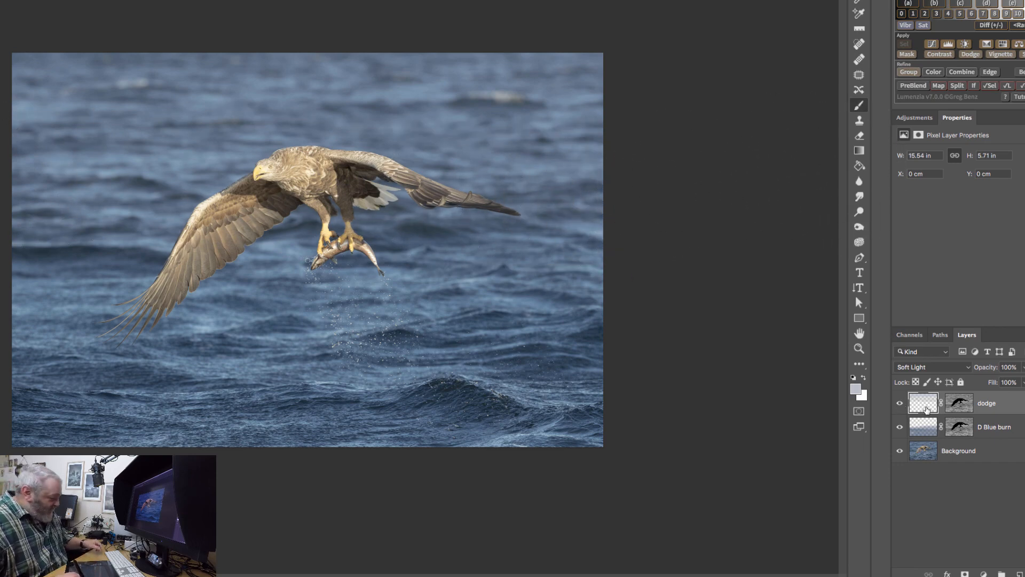
# Step: Group the dodge and D Blue burn layers, and compare the image with the group hidden and shown
pyautogui.click(988, 433)
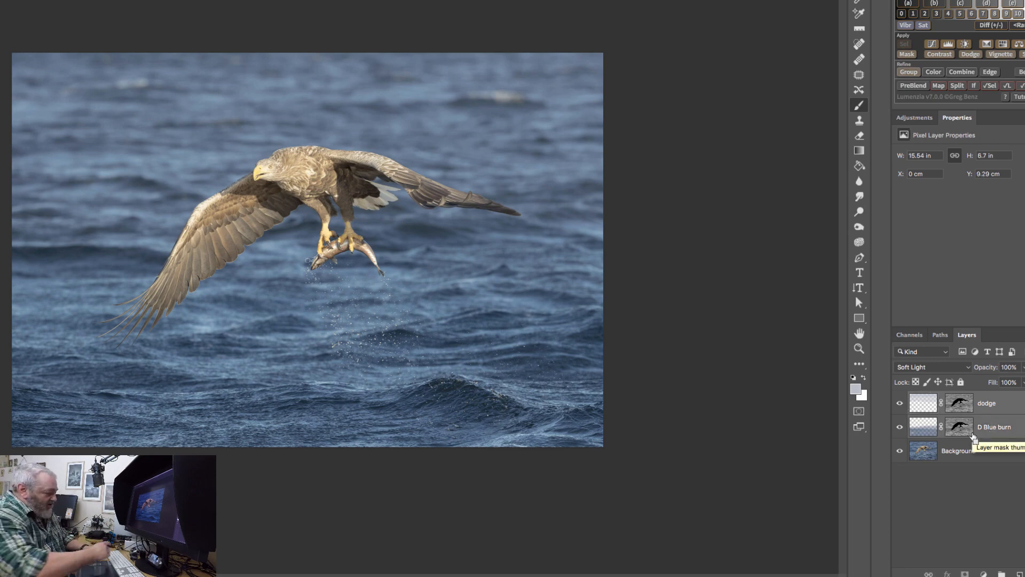
pyautogui.hotkey('ctrl', 'g')
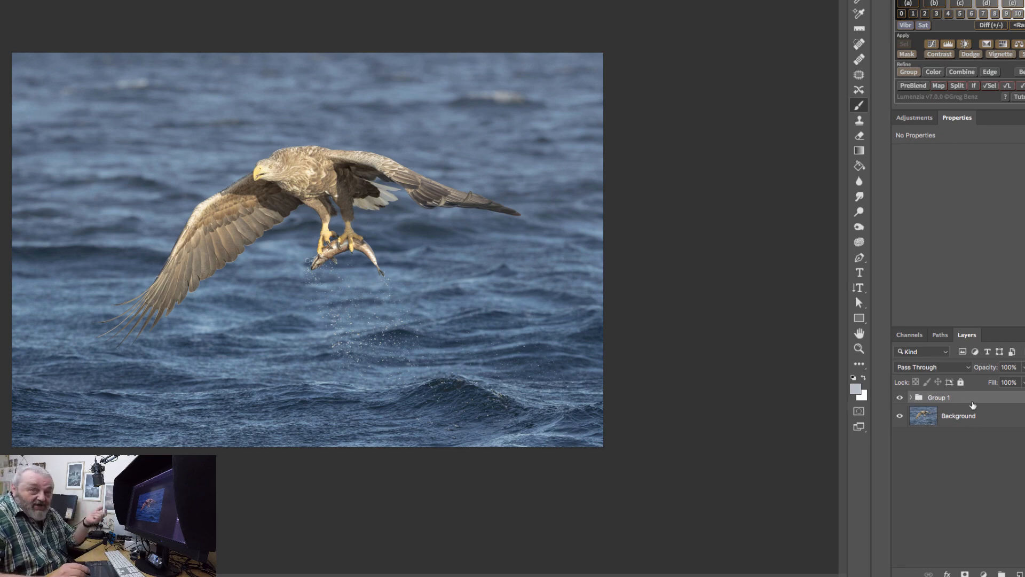
pyautogui.click(899, 398)
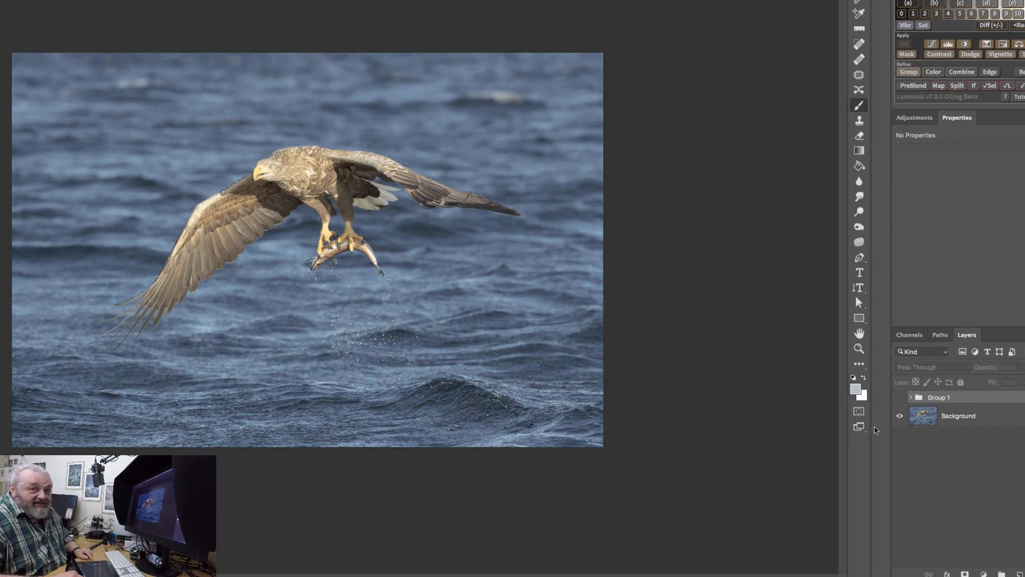
pyautogui.click(900, 398)
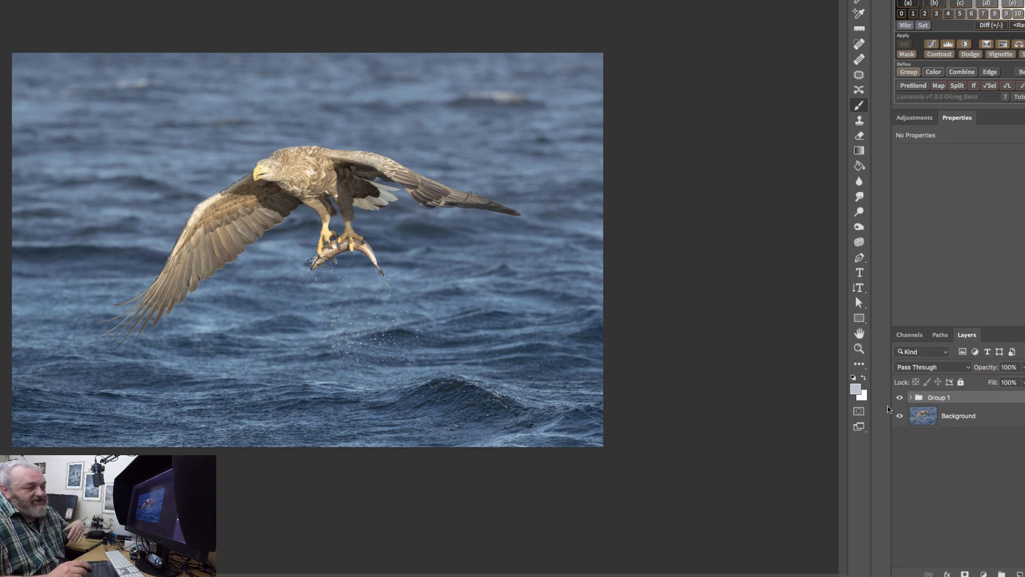
# Step: Add a mask to Group 1 with a white-to-black gradient from below the eagle to the image's upper edge, and compare the effect
pyautogui.click(965, 574)
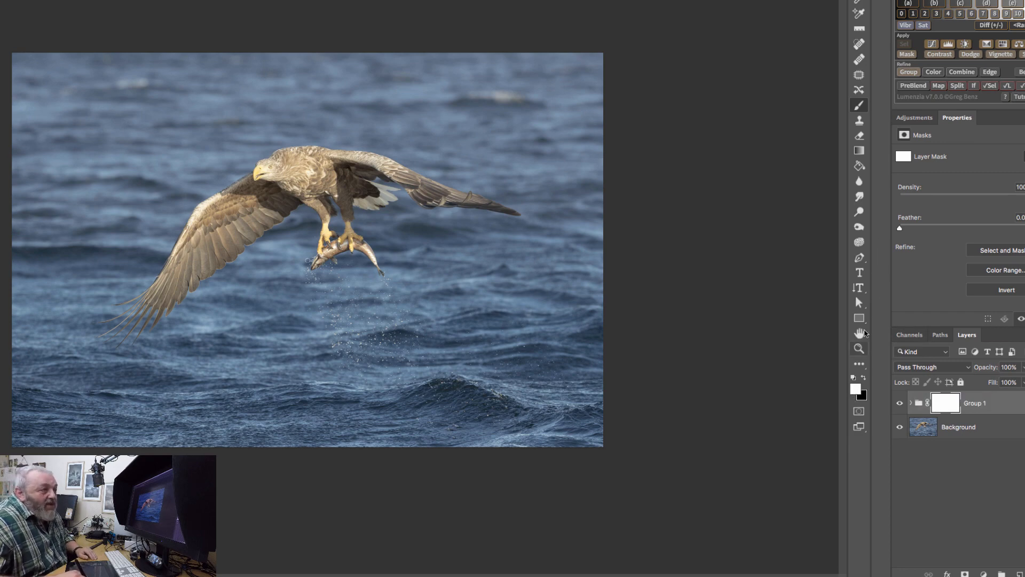
pyautogui.click(860, 153)
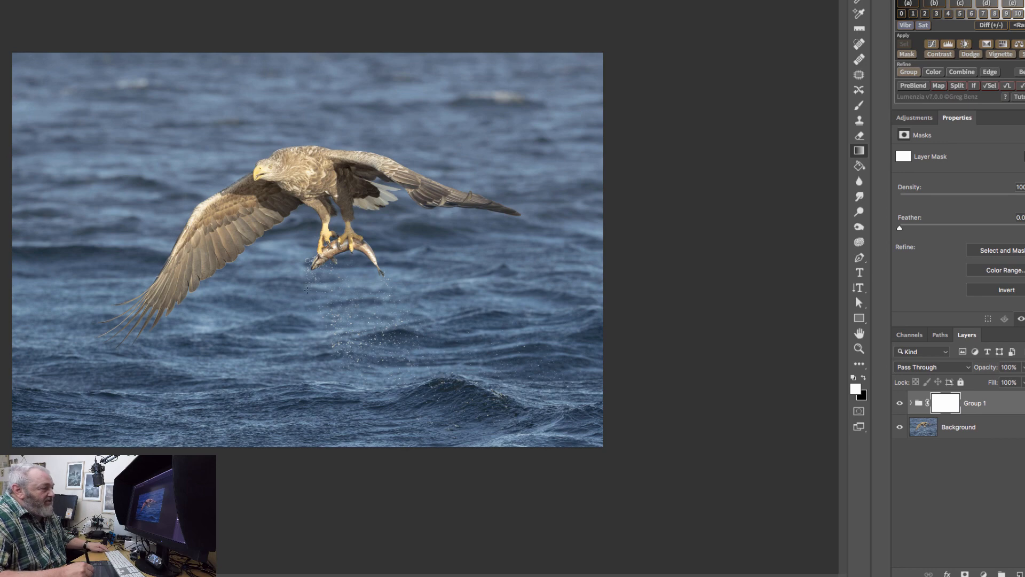
pyautogui.moveTo(308, 288); pyautogui.dragTo(303, 92)
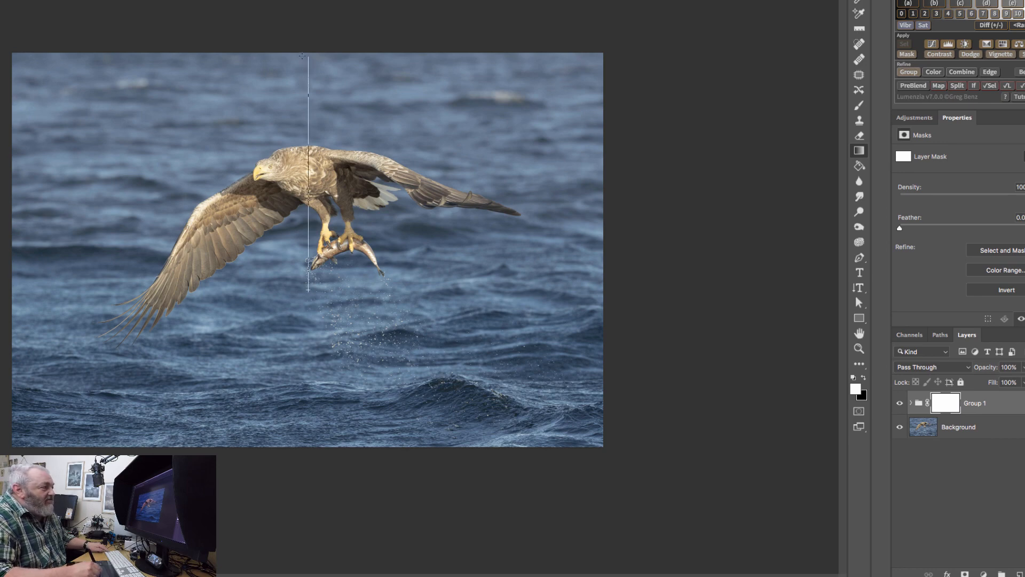
pyautogui.moveTo(302, 56); pyautogui.dragTo(302, 56)
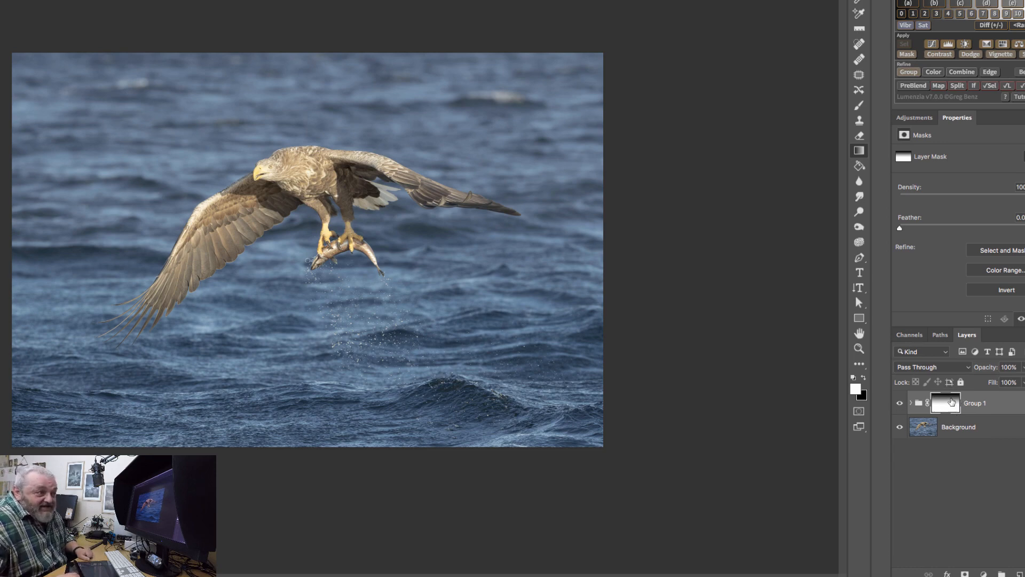
pyautogui.click(899, 404)
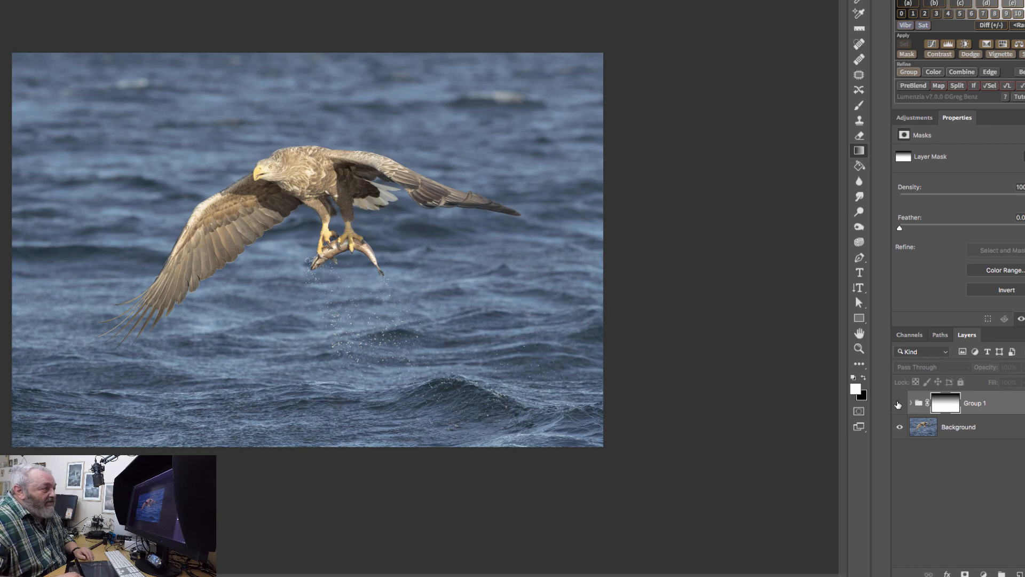
pyautogui.click(900, 404)
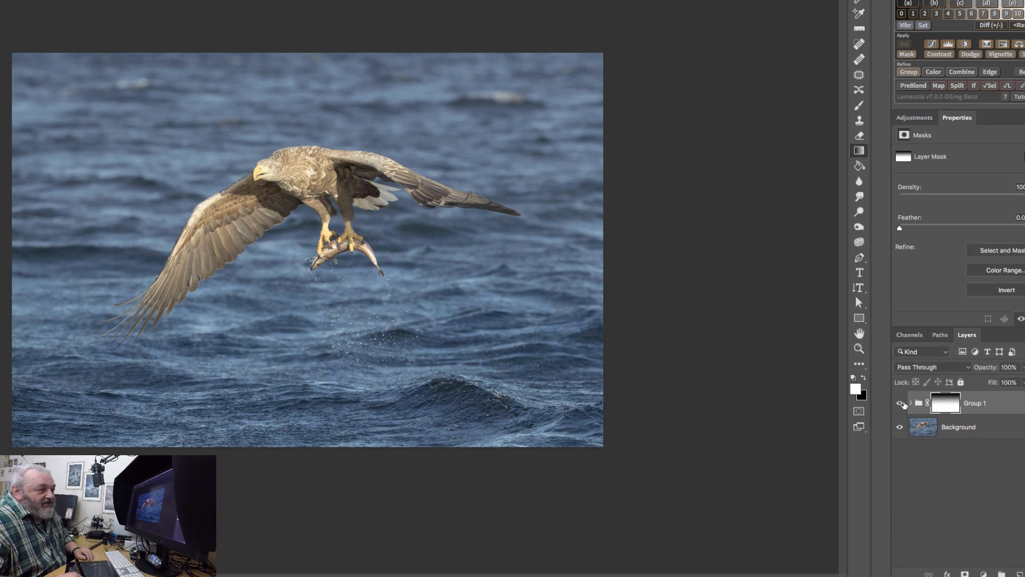
pyautogui.click(899, 405)
pyautogui.click(899, 405)
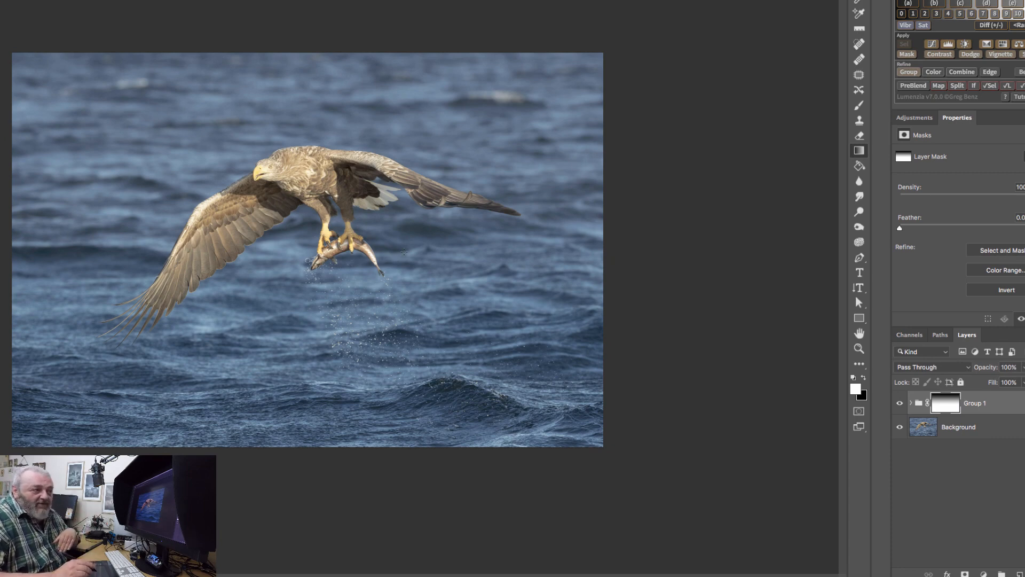
# Step: Feather the group mask by about 14 and lower its density to 77%, toggling the group to compare
pyautogui.moveTo(900, 228); pyautogui.dragTo(965, 230)
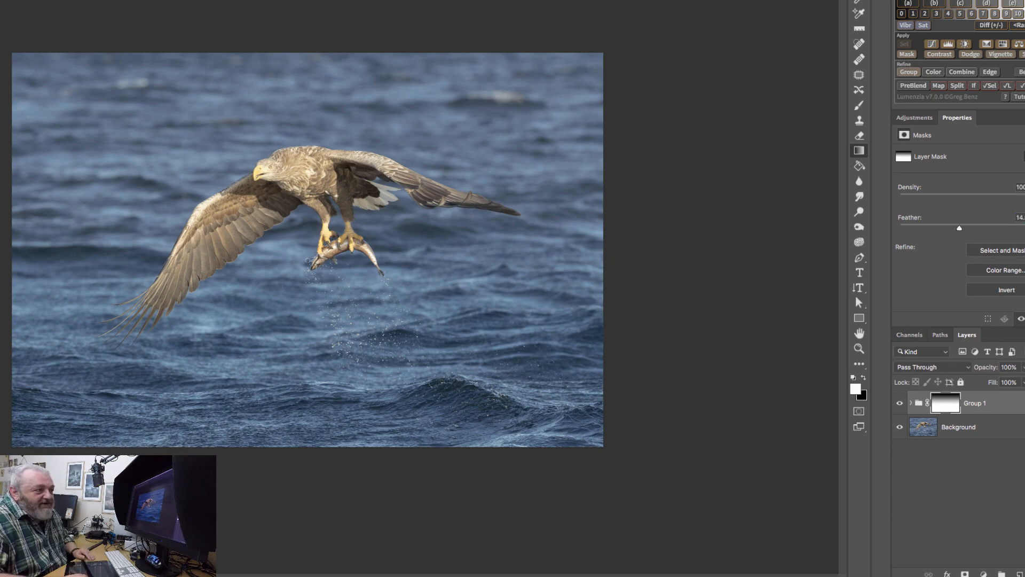
pyautogui.moveTo(1024, 197); pyautogui.dragTo(1010, 198)
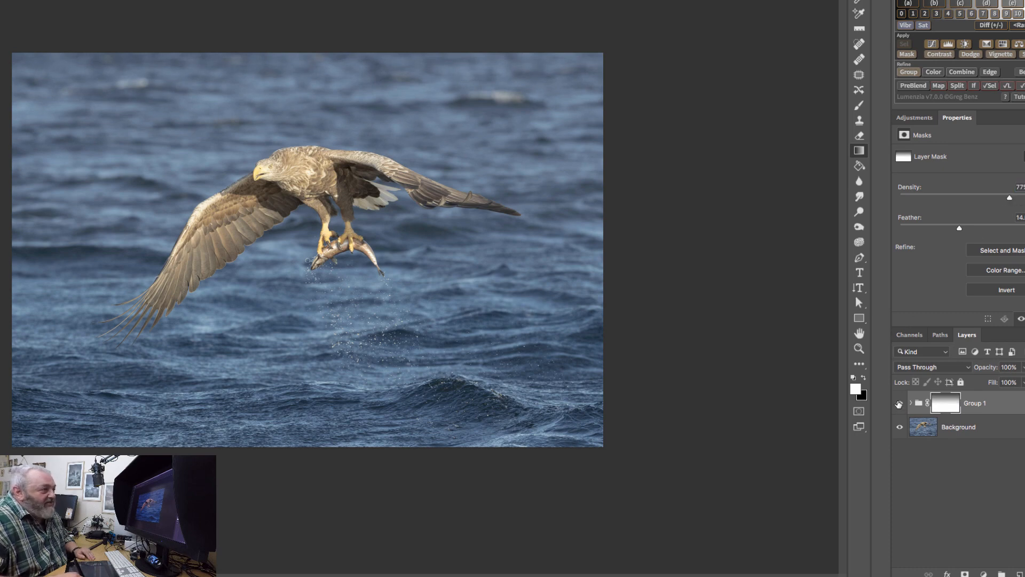
pyautogui.click(899, 404)
pyautogui.click(898, 404)
pyautogui.click(899, 404)
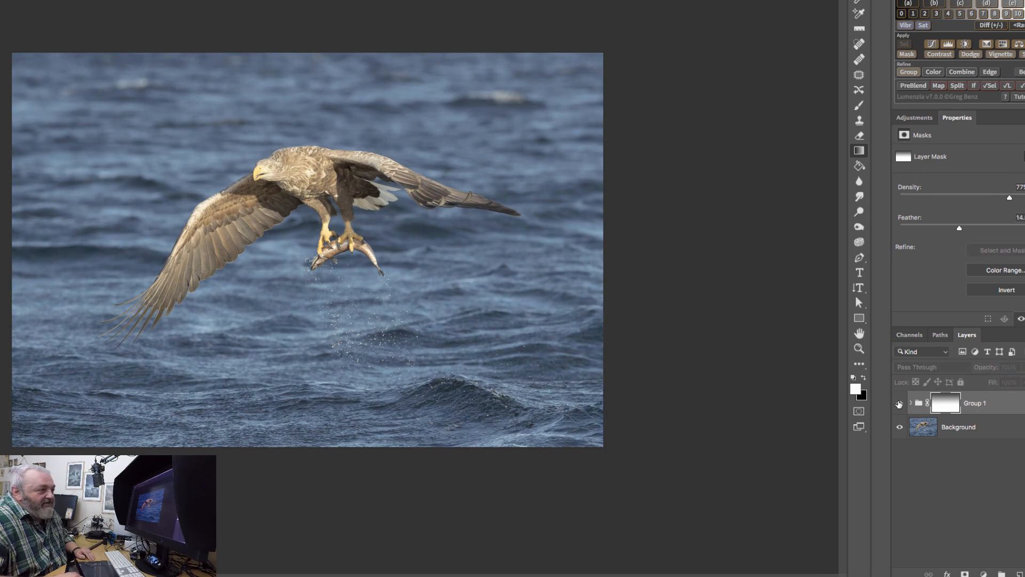
pyautogui.click(899, 404)
# Step: Reduce the group mask's density to 42% and compare the image with and without the group
pyautogui.moveTo(1010, 198); pyautogui.dragTo(960, 198)
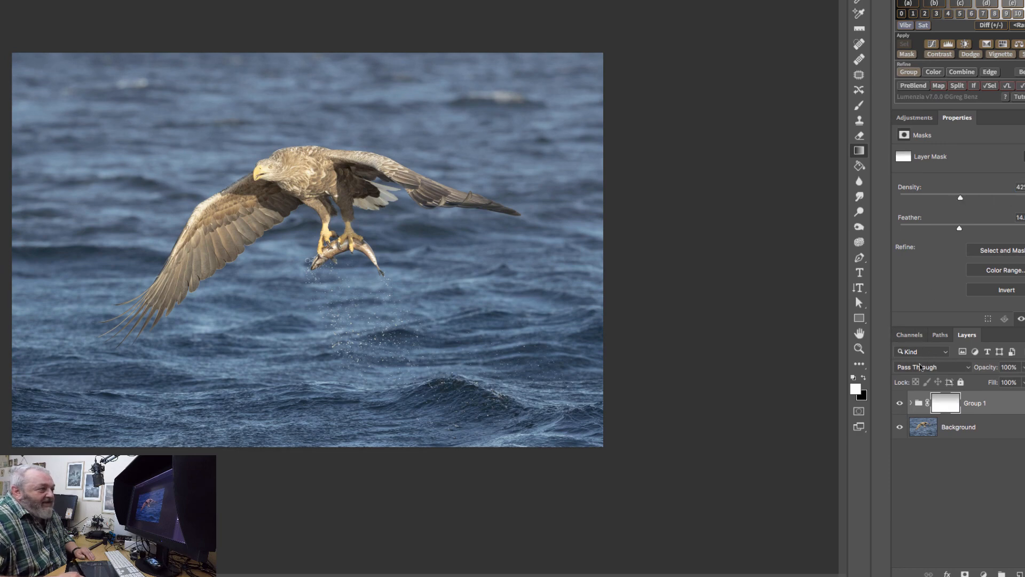
pyautogui.click(900, 403)
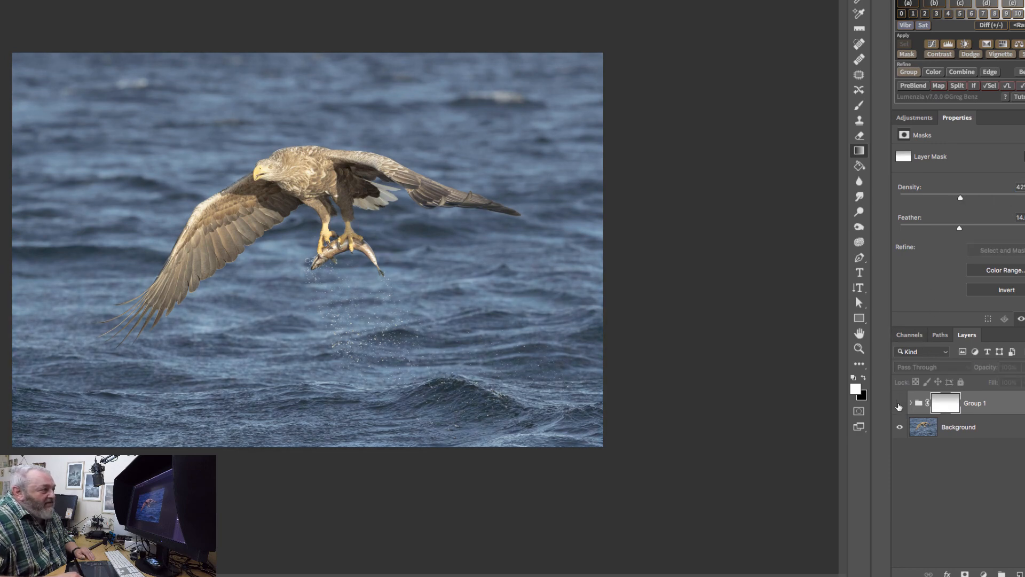
pyautogui.click(899, 405)
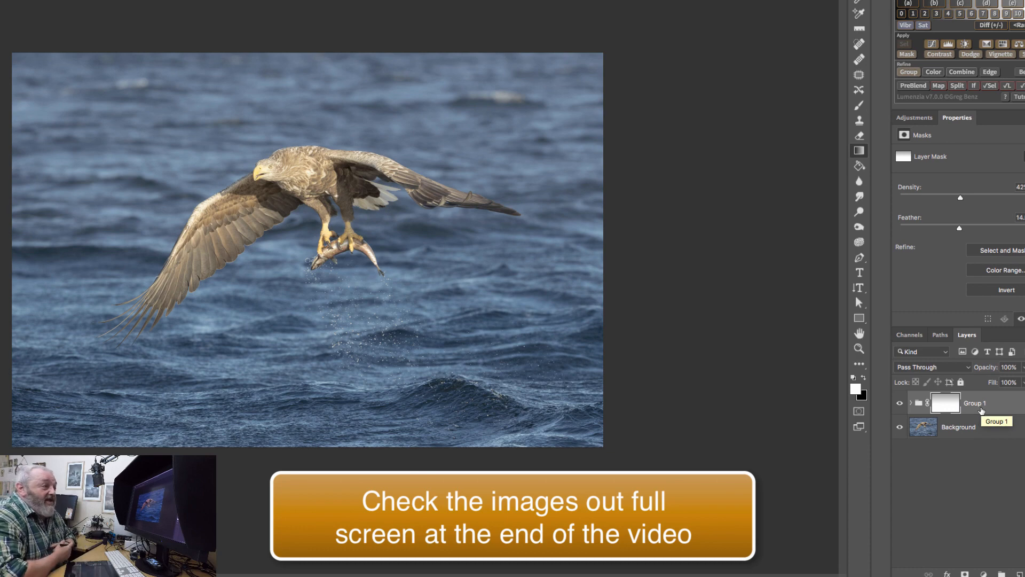
pyautogui.click(900, 404)
pyautogui.click(899, 404)
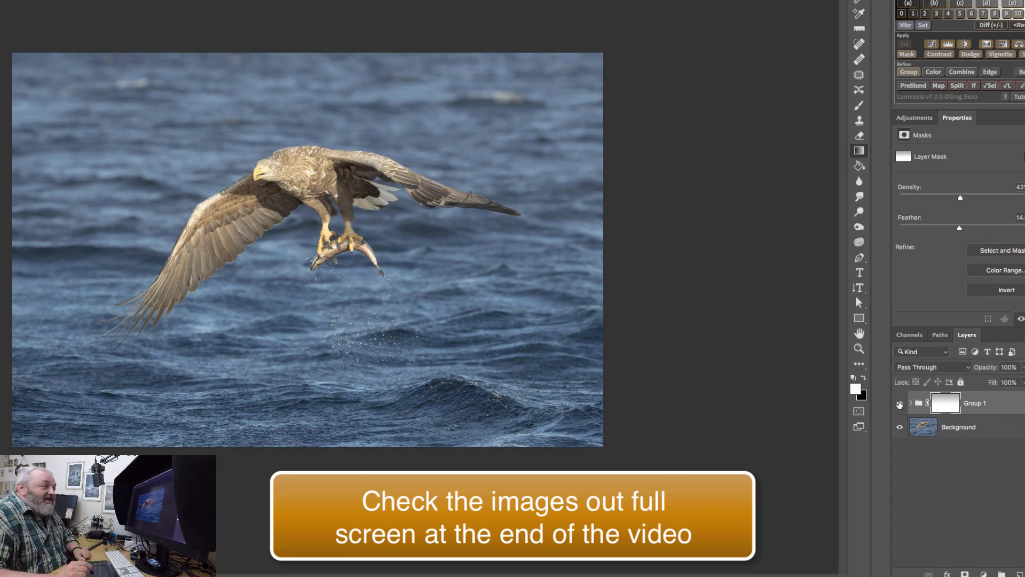